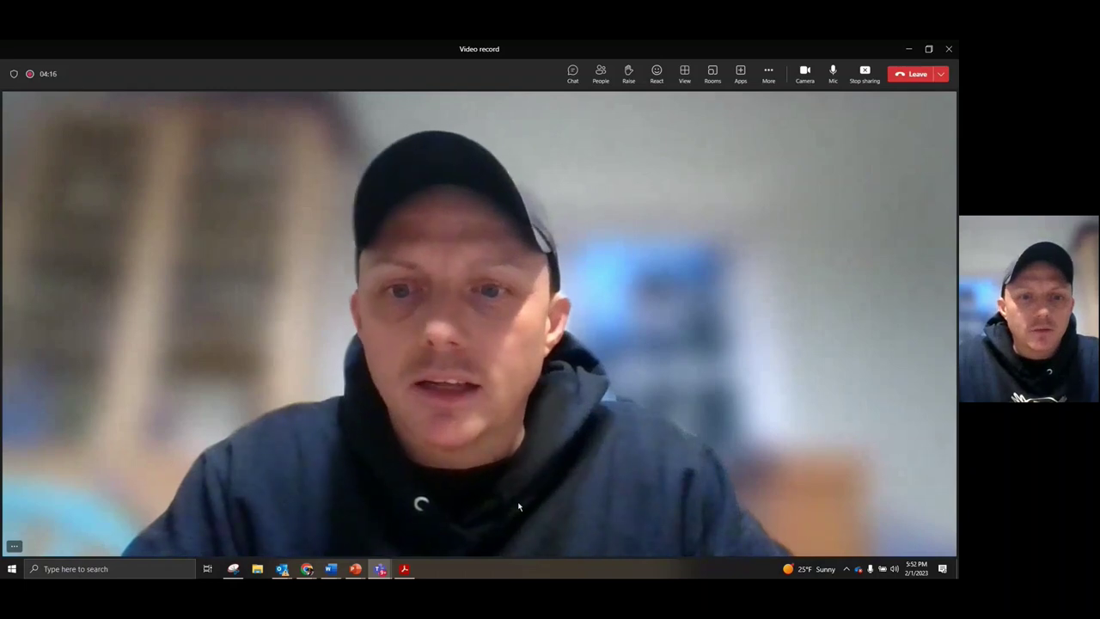
Minimize the Teams call to reveal the Chrome window with the F-350 XL configurator.
{"action": "left_click", "coordinate": [909, 49]}
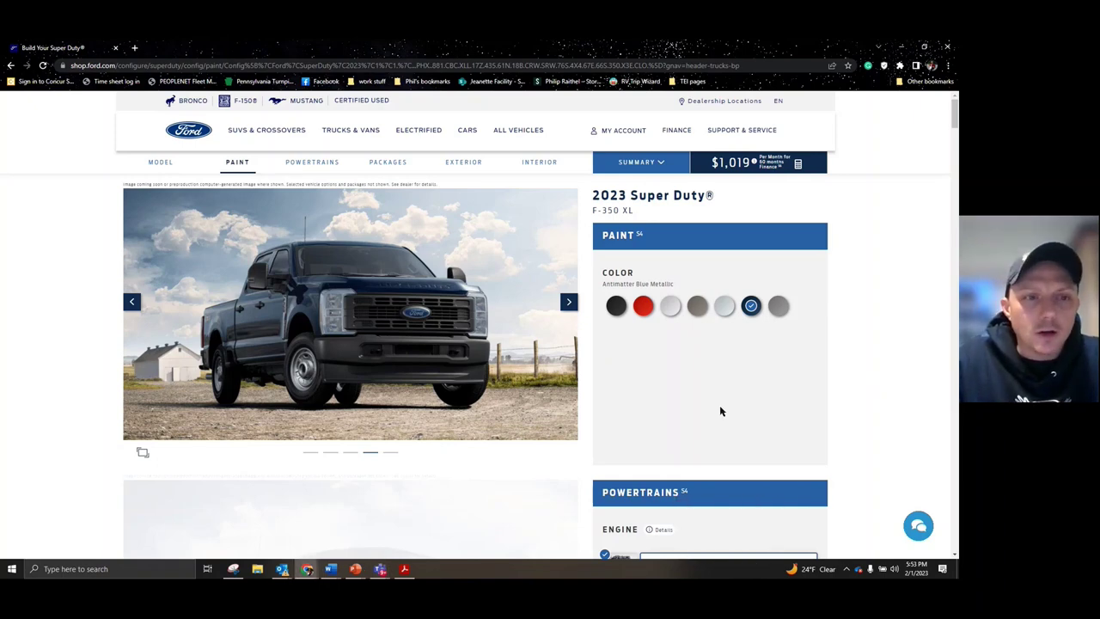
Cycle the Antimatter Blue F-350 XL photos back and forward to the third, elevated rear view.
{"action": "left_click", "coordinate": [131, 301]}
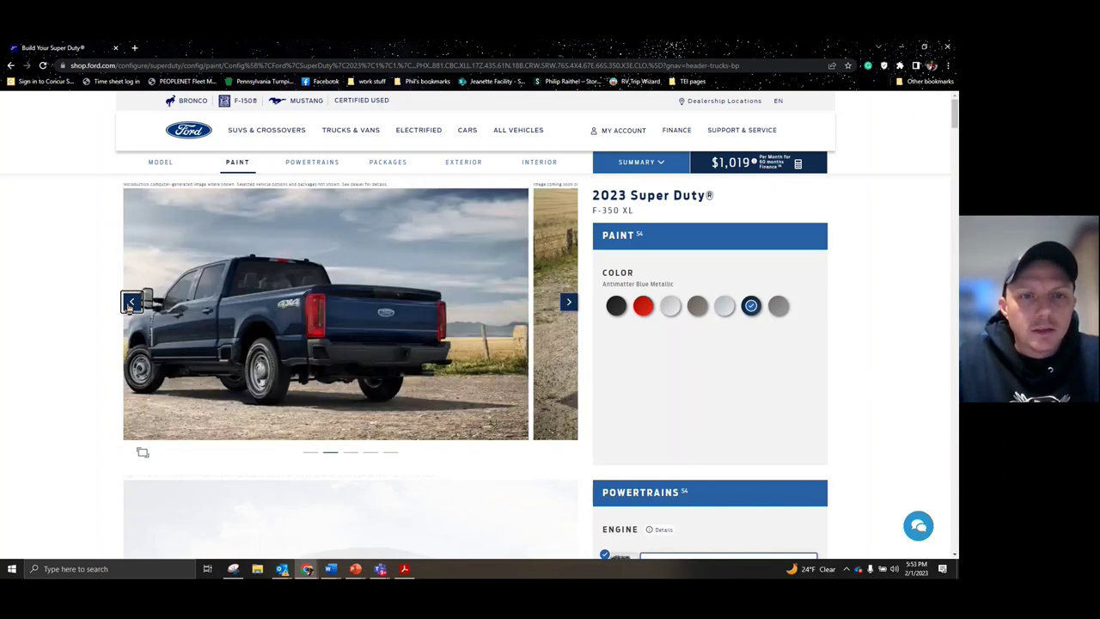
{"action": "left_click", "coordinate": [132, 302]}
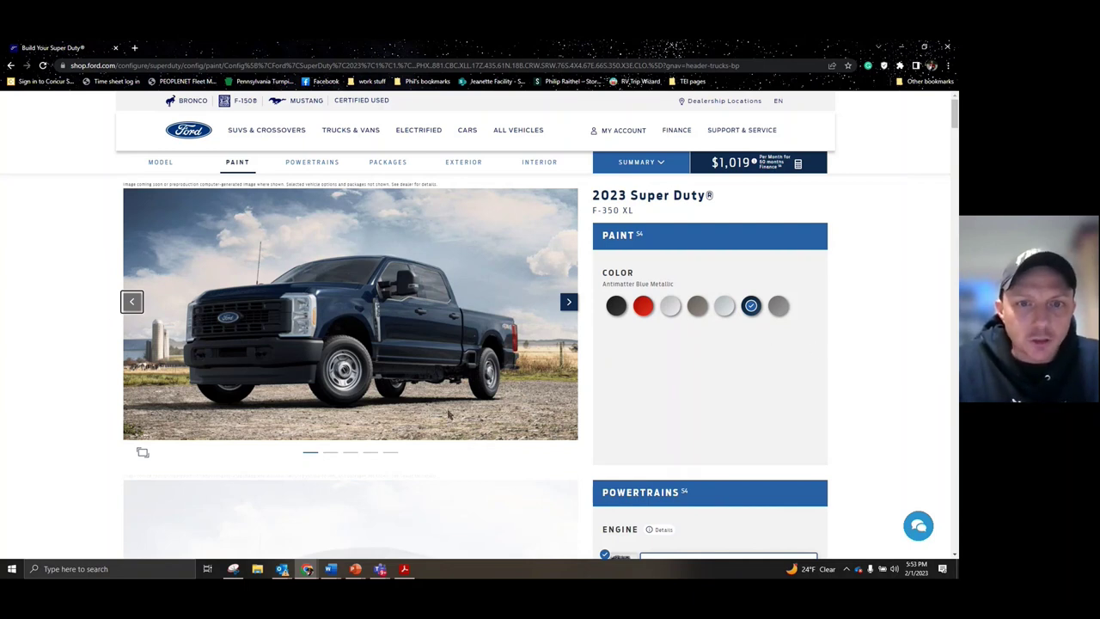
{"action": "left_click", "coordinate": [567, 308]}
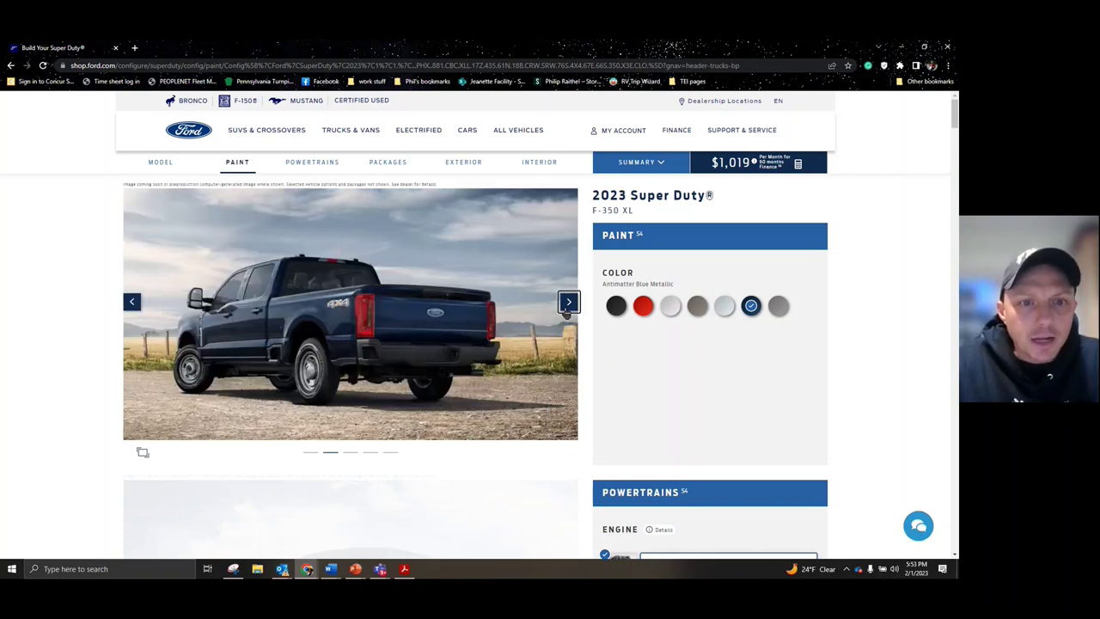
{"action": "left_click", "coordinate": [567, 303]}
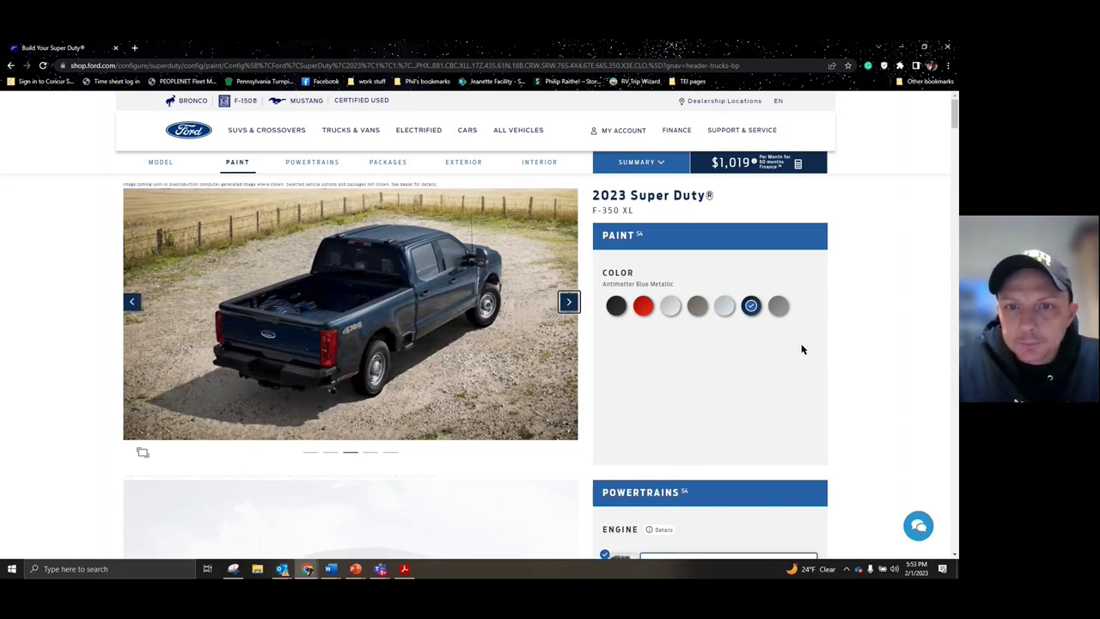
Scroll past the 6.8L V8, 4X4, ten-speed automatic and 3.73 locking axle to Packages.
{"action": "scroll", "coordinate": [803, 349], "scroll_direction": "down", "scroll_amount": 2}
{"action": "scroll", "coordinate": [803, 348], "scroll_direction": "down", "scroll_amount": 3}
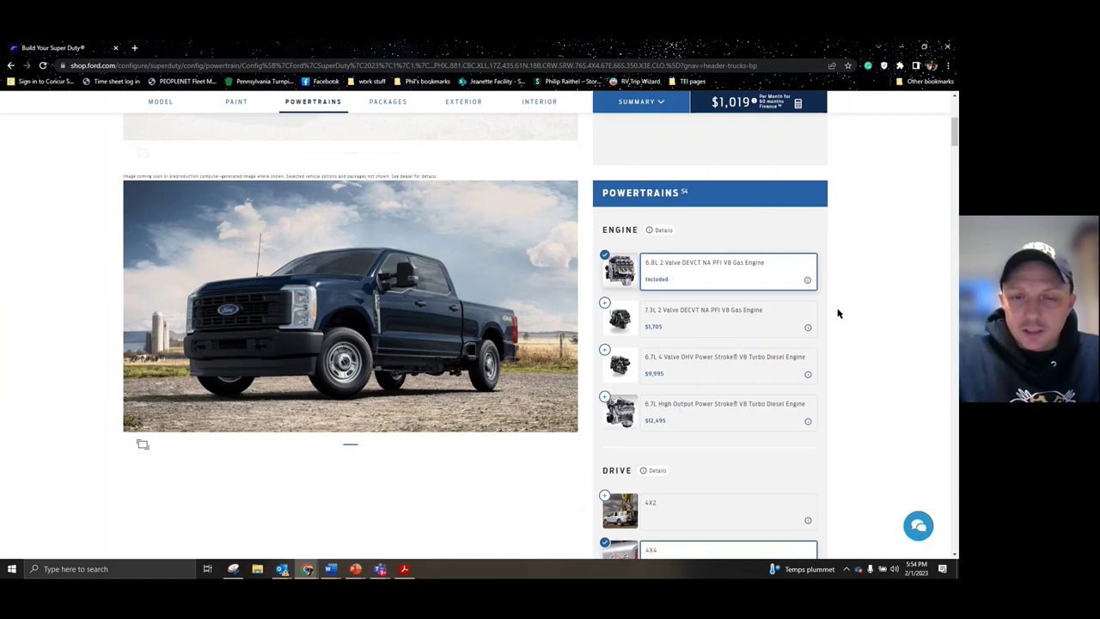
{"action": "scroll", "coordinate": [915, 357], "scroll_direction": "down", "scroll_amount": 4}
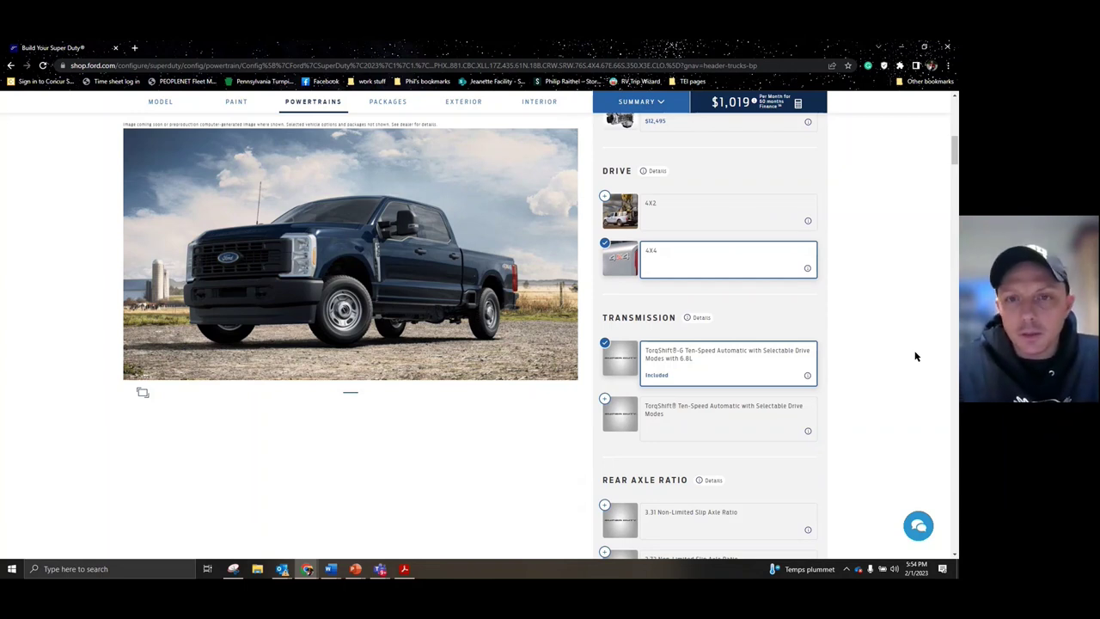
{"action": "scroll", "coordinate": [907, 352], "scroll_direction": "down", "scroll_amount": 2}
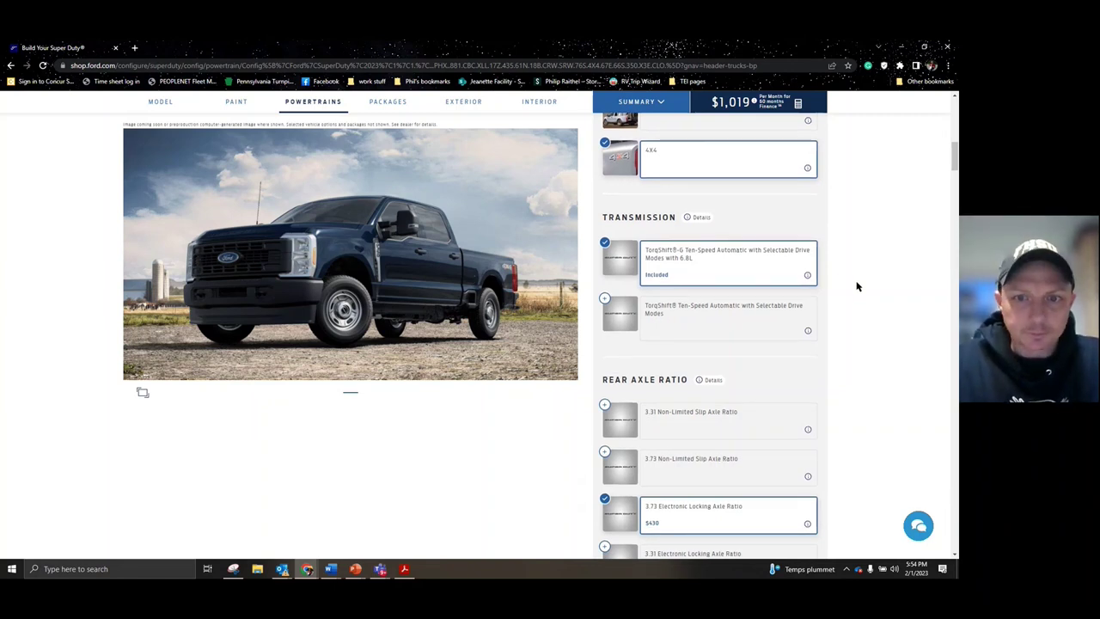
{"action": "scroll", "coordinate": [856, 282], "scroll_direction": "down", "scroll_amount": 3}
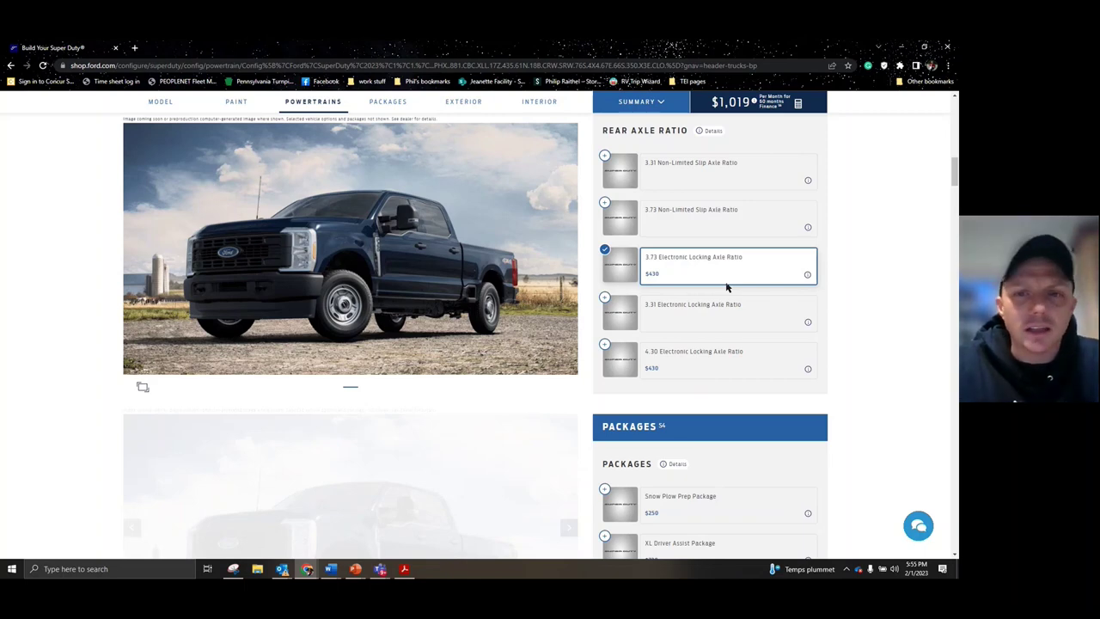
Read the details of the $995 XL Off-Road Package, then close them.
{"action": "scroll", "coordinate": [843, 282], "scroll_direction": "down", "scroll_amount": 2}
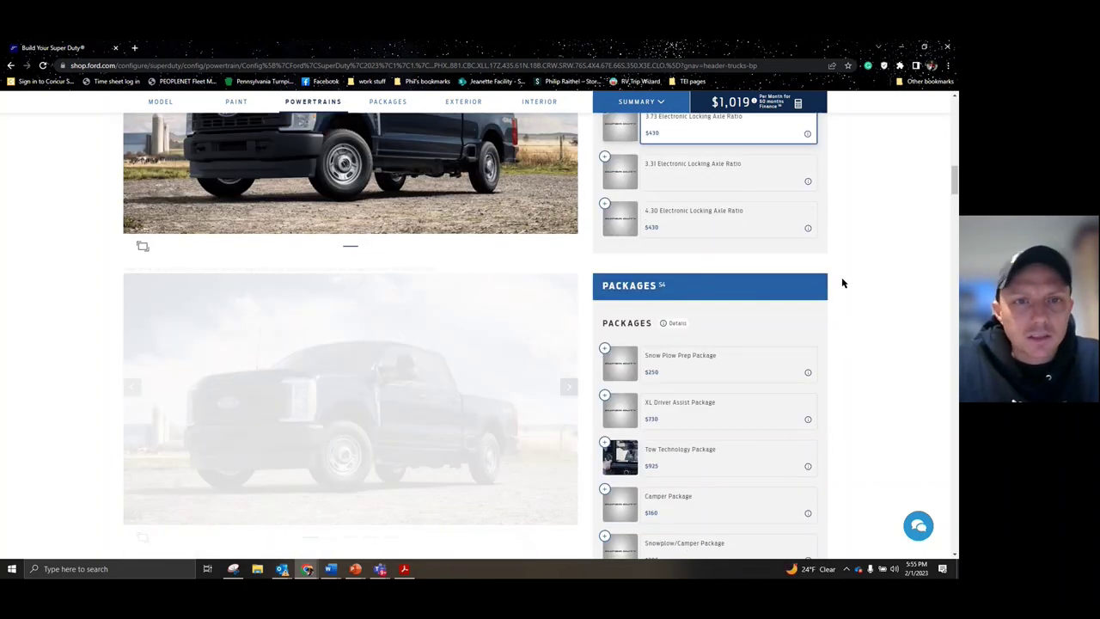
{"action": "scroll", "coordinate": [842, 277], "scroll_direction": "down", "scroll_amount": 2}
{"action": "scroll", "coordinate": [842, 319], "scroll_direction": "down", "scroll_amount": 1}
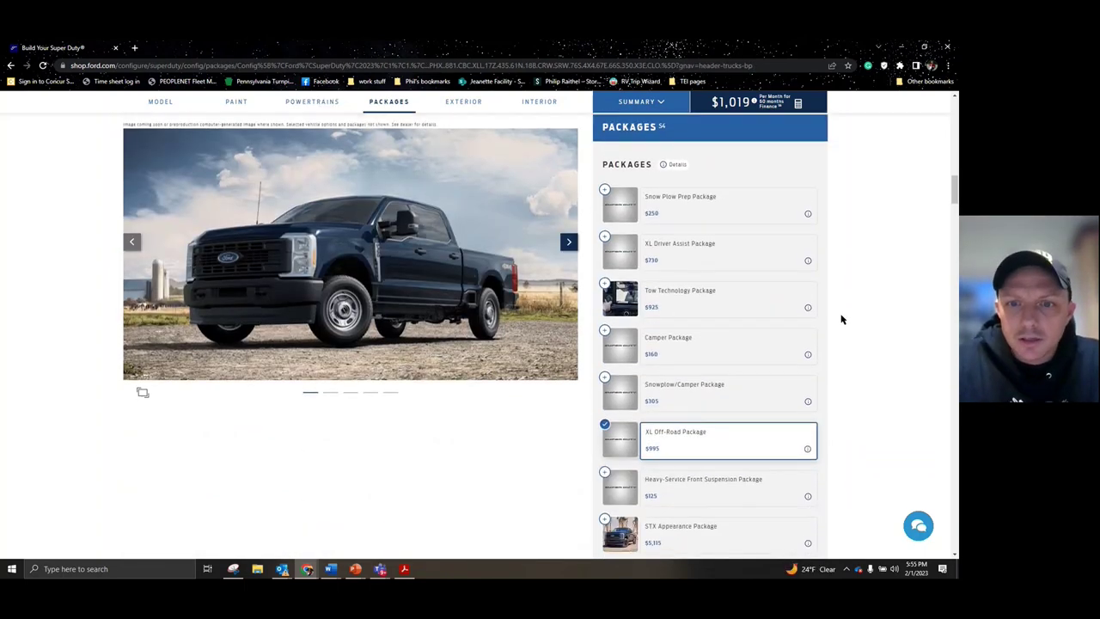
{"action": "left_click", "coordinate": [808, 450]}
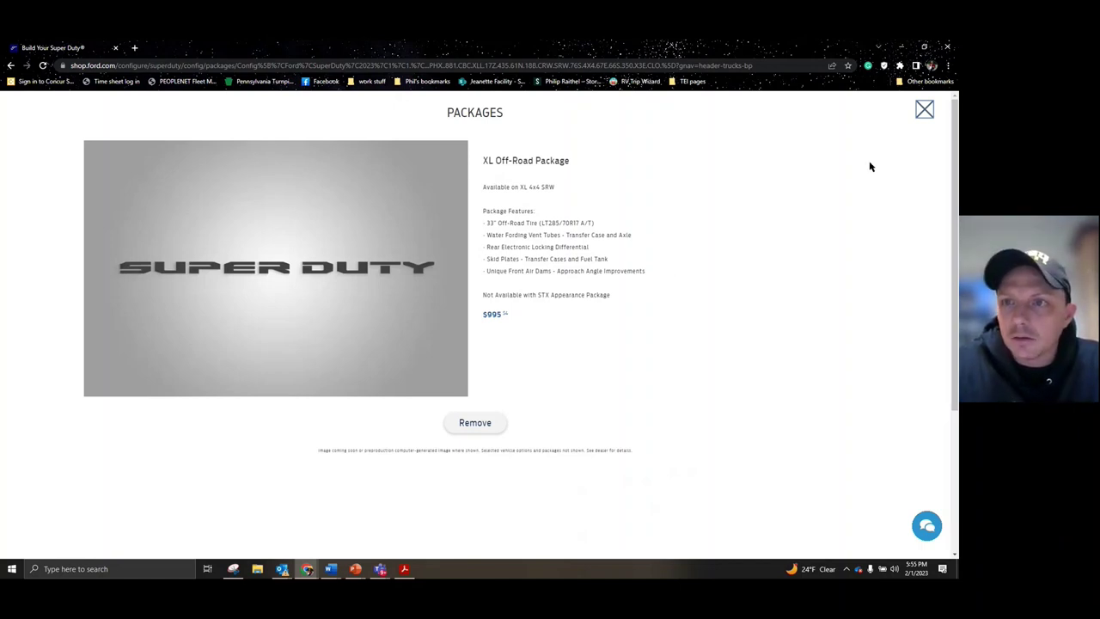
{"action": "left_click", "coordinate": [923, 111]}
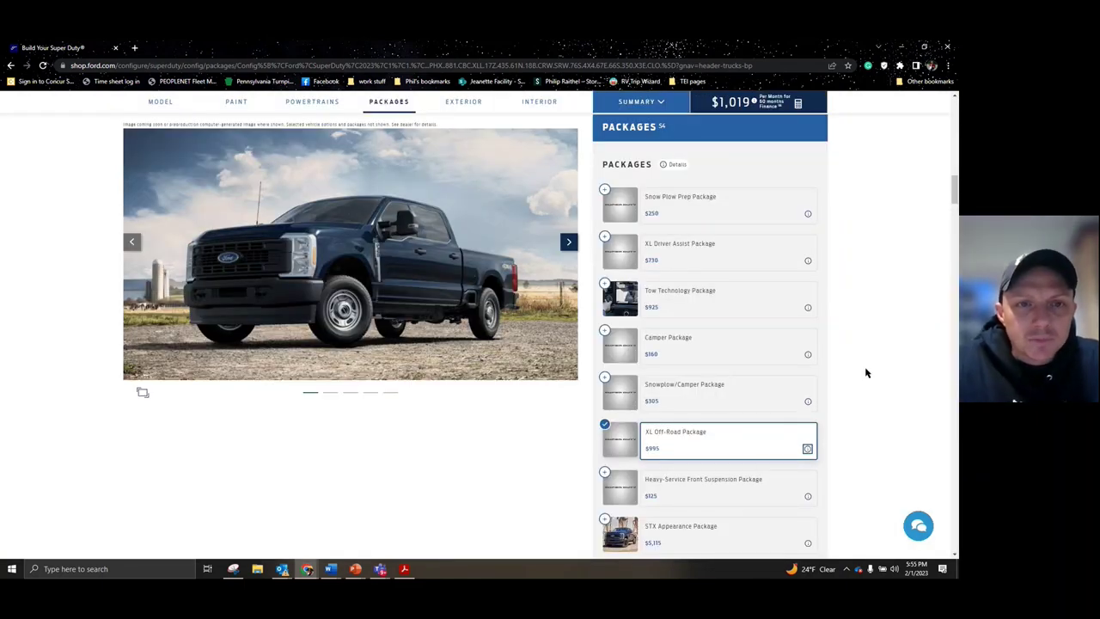
Scroll down through the remaining package options.
{"action": "scroll", "coordinate": [866, 372], "scroll_direction": "down", "scroll_amount": 1}
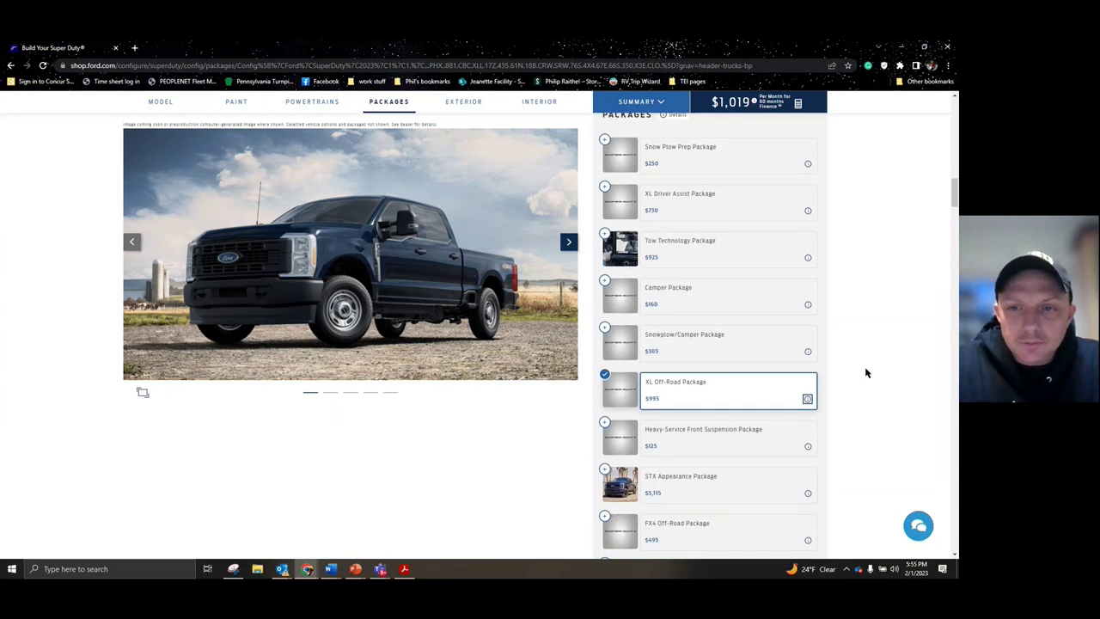
{"action": "scroll", "coordinate": [866, 372], "scroll_direction": "down", "scroll_amount": 3}
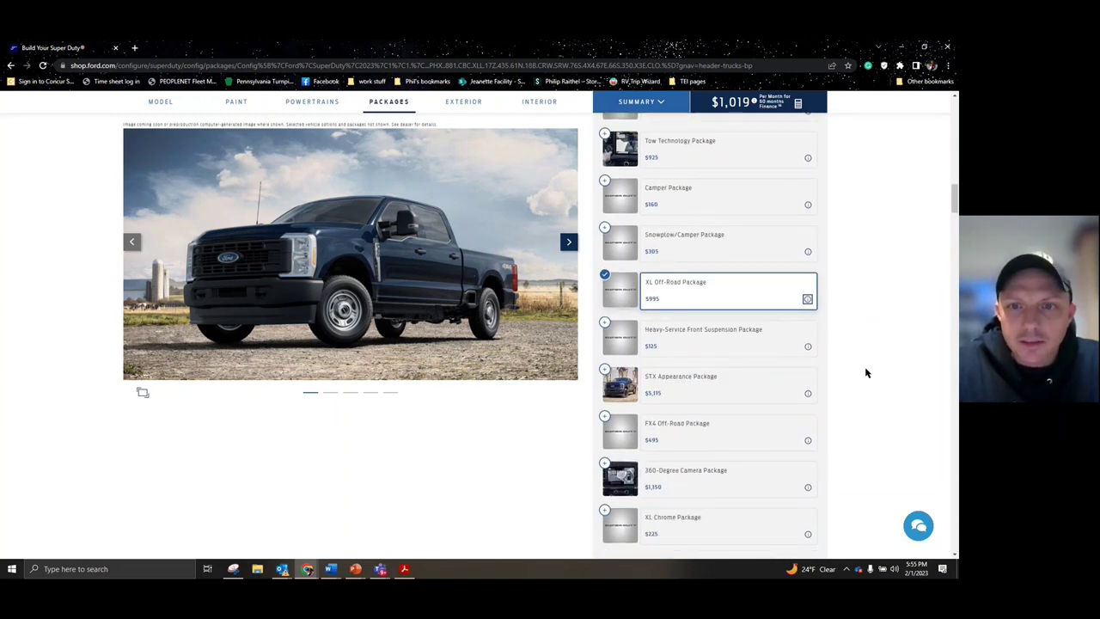
{"action": "scroll", "coordinate": [866, 372], "scroll_direction": "down", "scroll_amount": 1}
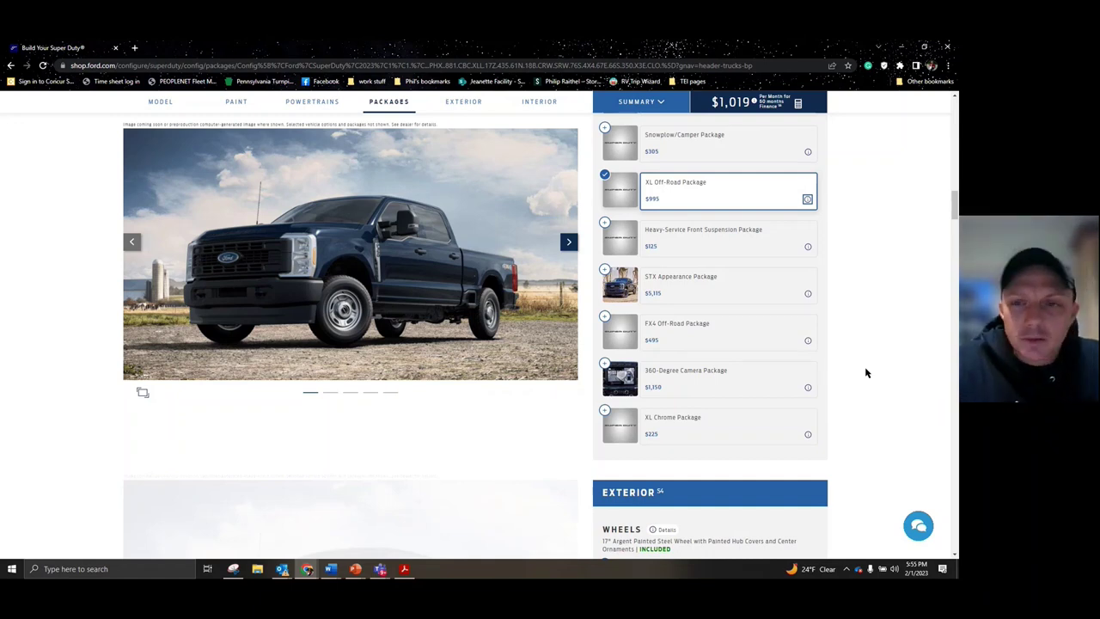
Review 17" steel wheels, 33" off-road tires, Platform Running Boards, removable tailgate and privacy glass.
{"action": "scroll", "coordinate": [866, 374], "scroll_direction": "down", "scroll_amount": 5}
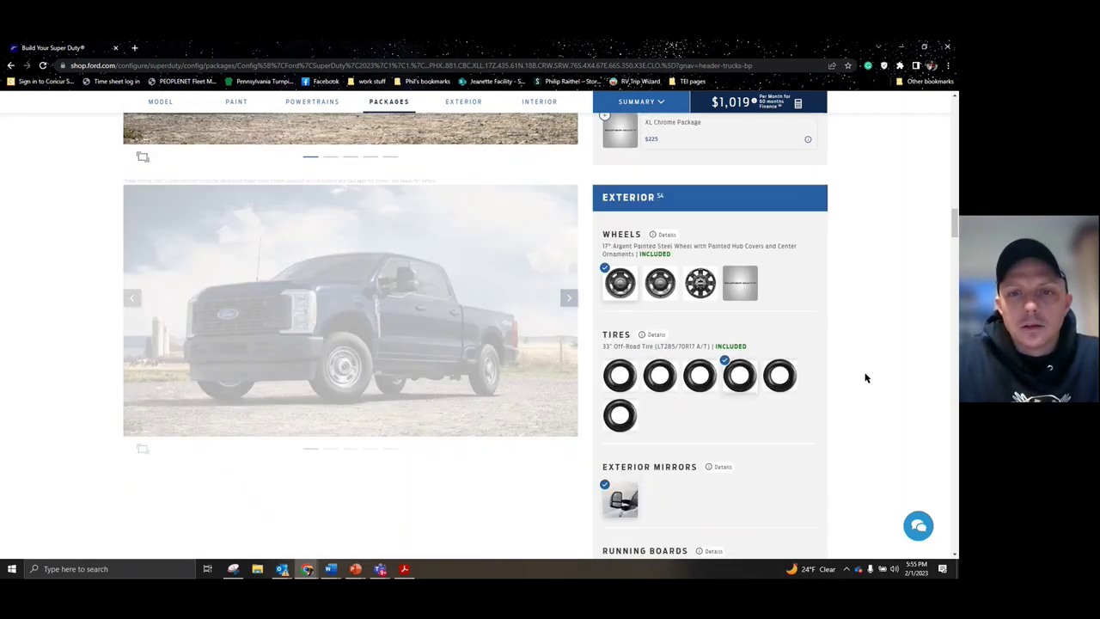
{"action": "scroll", "coordinate": [867, 378], "scroll_direction": "down", "scroll_amount": 1}
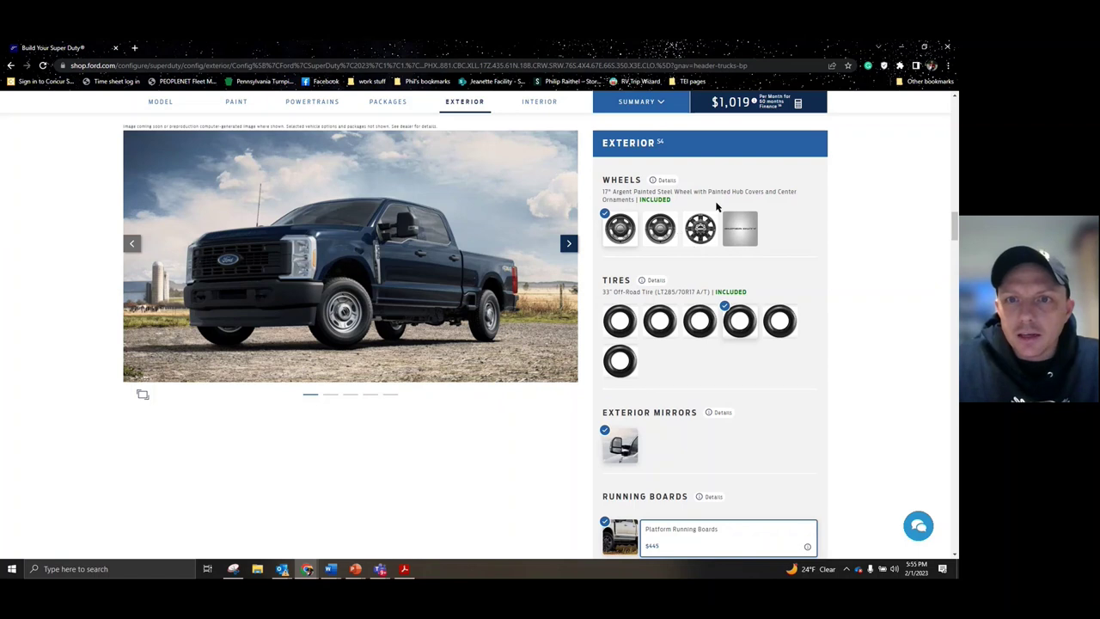
{"action": "scroll", "coordinate": [818, 258], "scroll_direction": "down", "scroll_amount": 1}
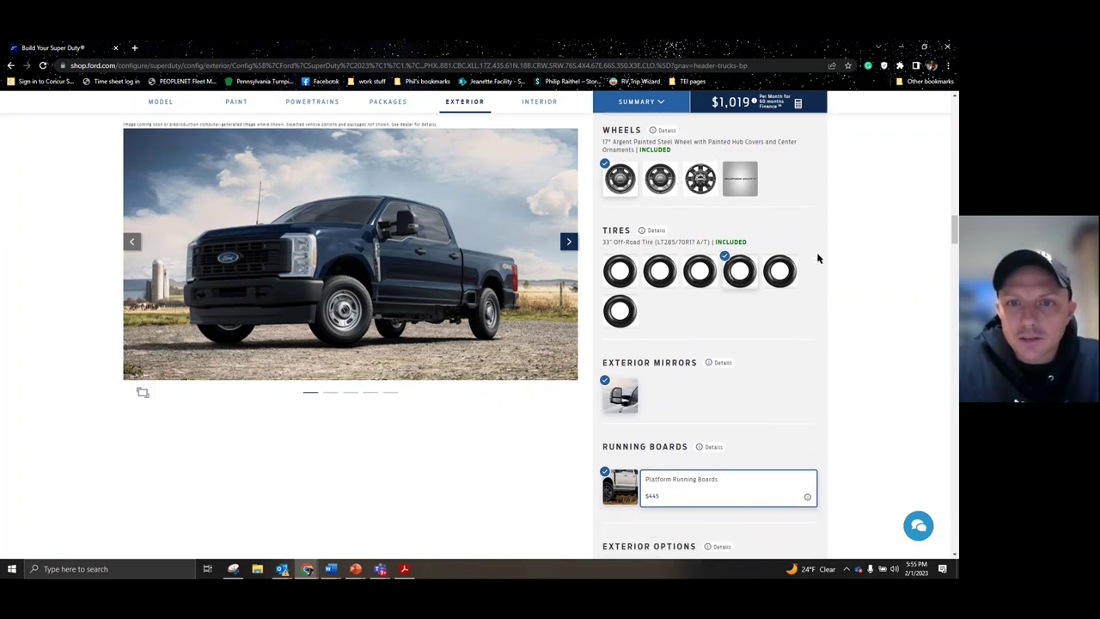
{"action": "scroll", "coordinate": [819, 301], "scroll_direction": "down", "scroll_amount": 2}
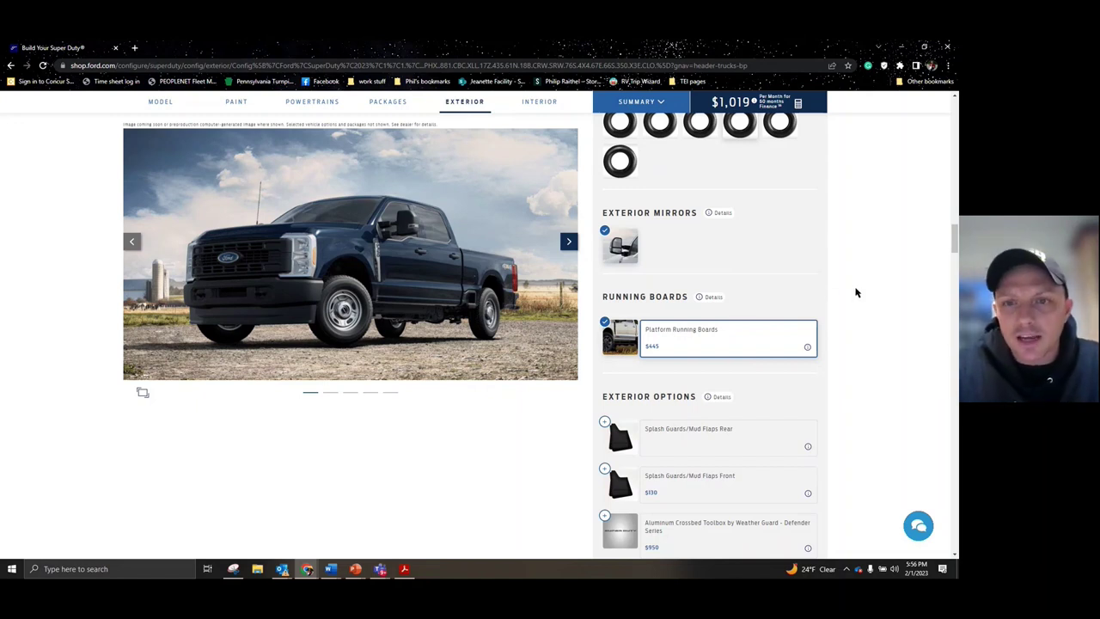
{"action": "scroll", "coordinate": [855, 292], "scroll_direction": "down", "scroll_amount": 2}
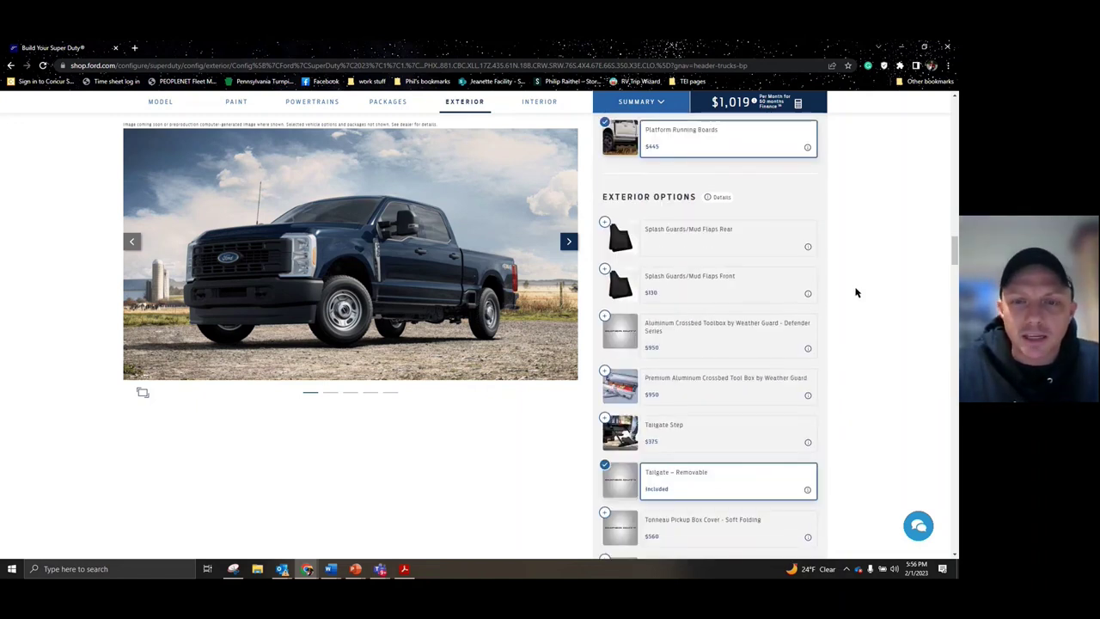
{"action": "scroll", "coordinate": [855, 292], "scroll_direction": "down", "scroll_amount": 1}
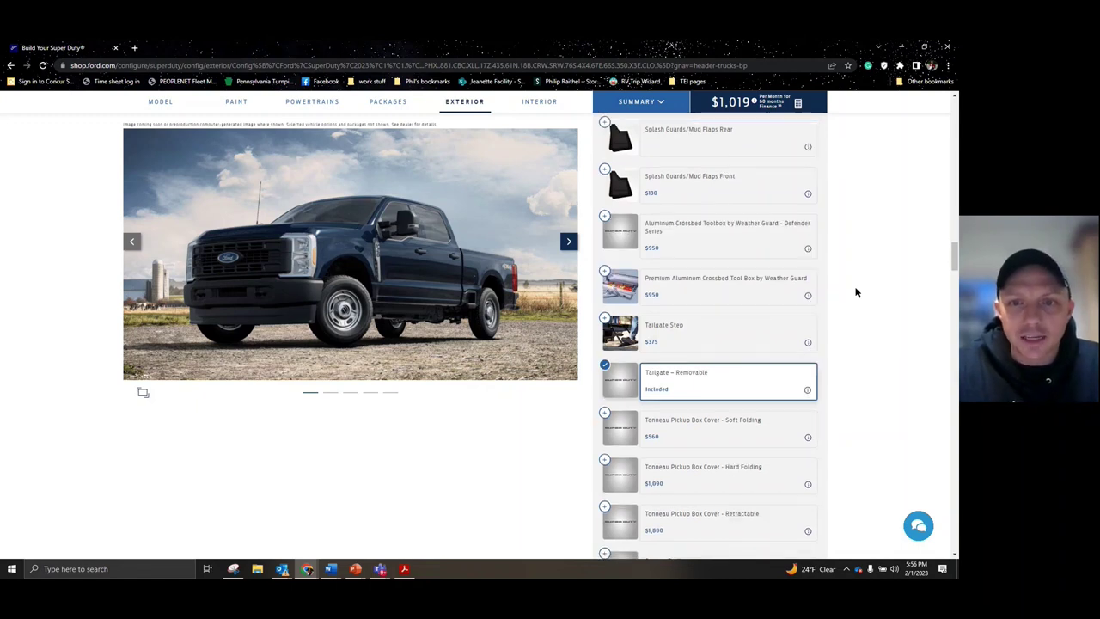
{"action": "scroll", "coordinate": [855, 292], "scroll_direction": "down", "scroll_amount": 2}
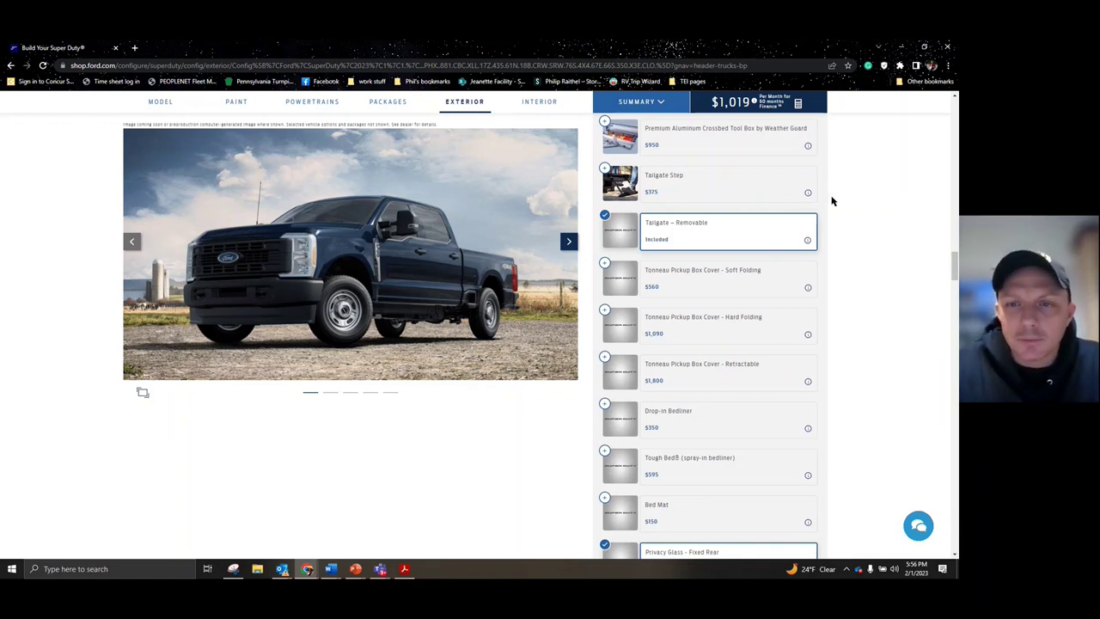
Scroll past Remote Start, Skid Plates, the 250 Amp alternator and lighting to the Interior header.
{"action": "scroll", "coordinate": [839, 213], "scroll_direction": "down", "scroll_amount": 3}
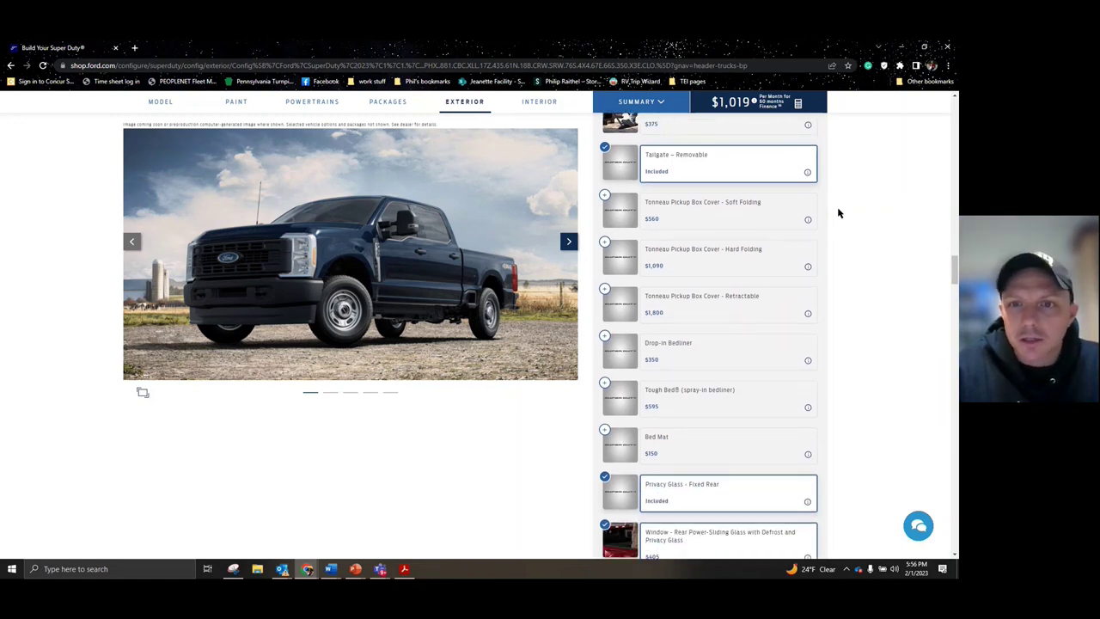
{"action": "scroll", "coordinate": [838, 215], "scroll_direction": "down", "scroll_amount": 2}
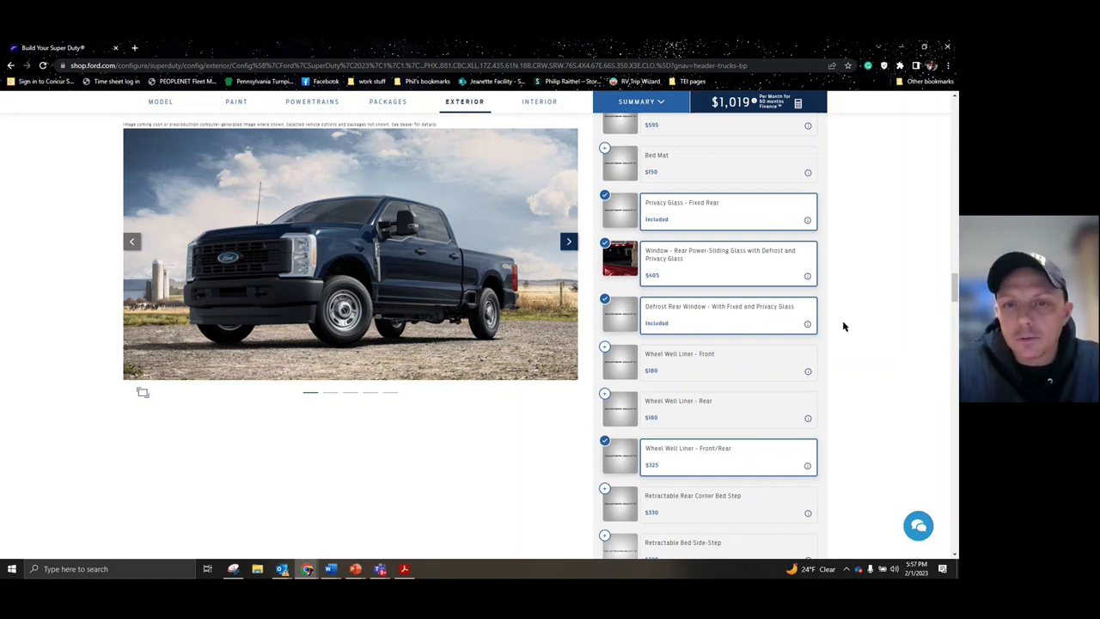
{"action": "scroll", "coordinate": [846, 343], "scroll_direction": "down", "scroll_amount": 2}
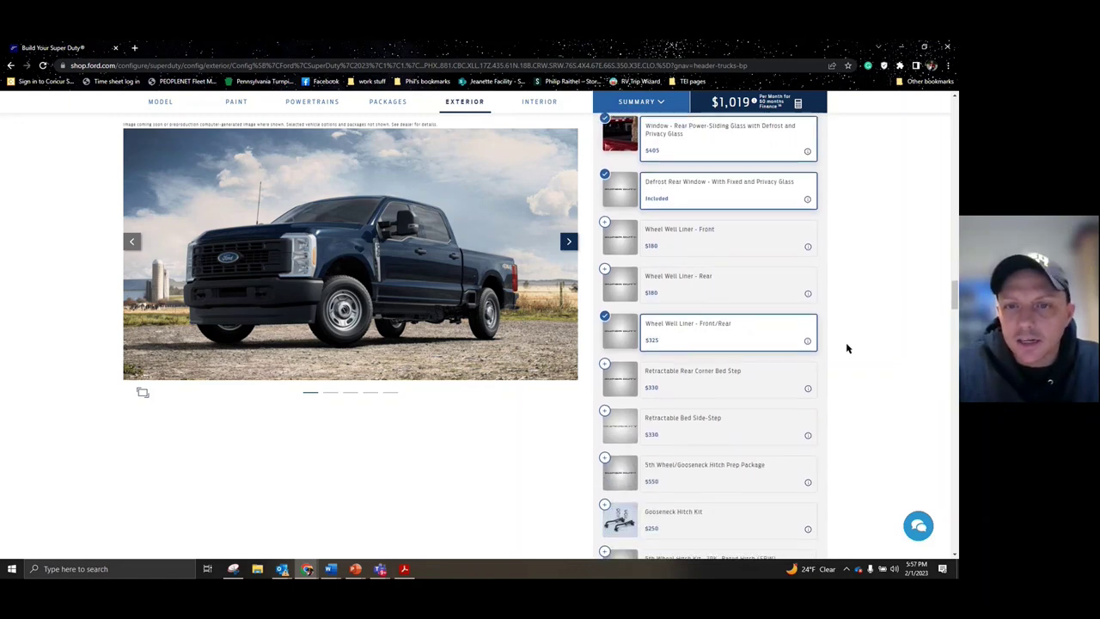
{"action": "scroll", "coordinate": [847, 348], "scroll_direction": "down", "scroll_amount": 2}
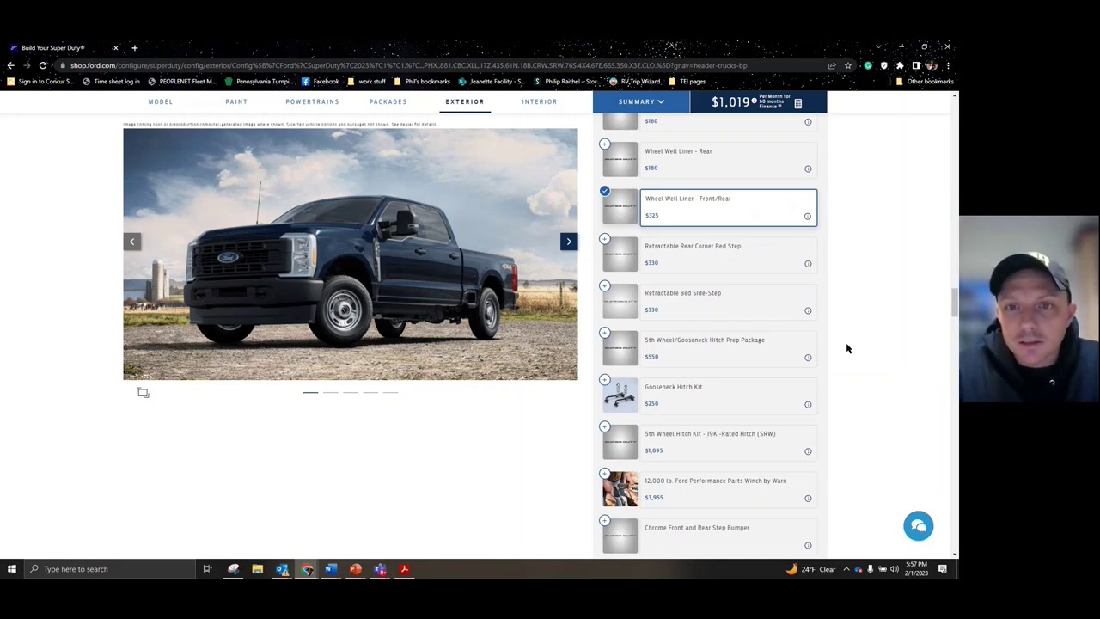
{"action": "scroll", "coordinate": [846, 346], "scroll_direction": "down", "scroll_amount": 1}
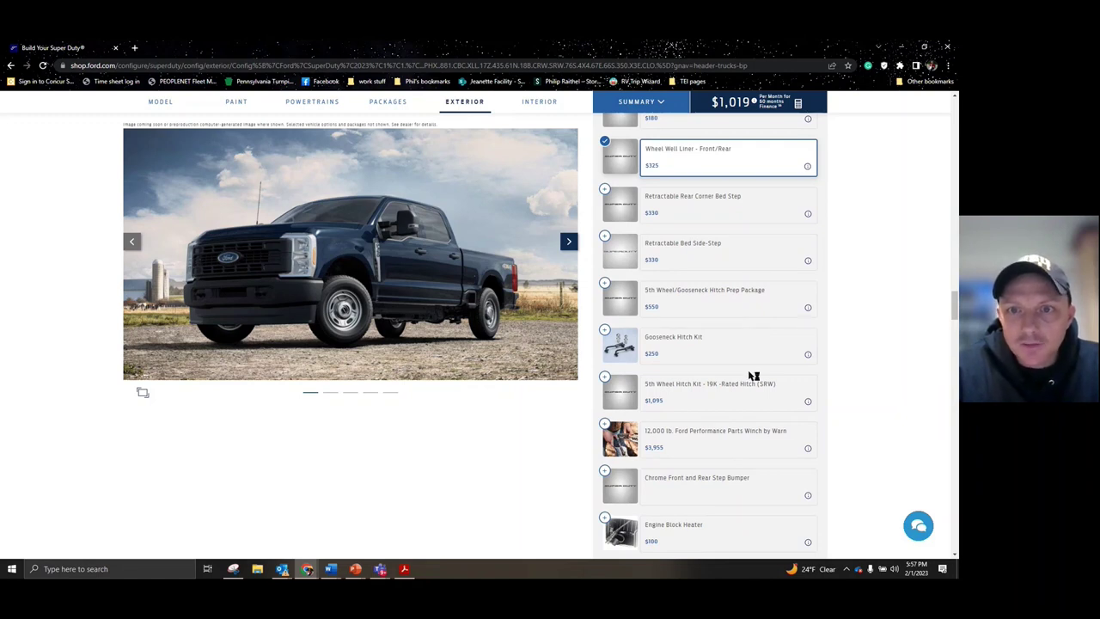
{"action": "scroll", "coordinate": [845, 368], "scroll_direction": "down", "scroll_amount": 1}
{"action": "scroll", "coordinate": [845, 370], "scroll_direction": "down", "scroll_amount": 3}
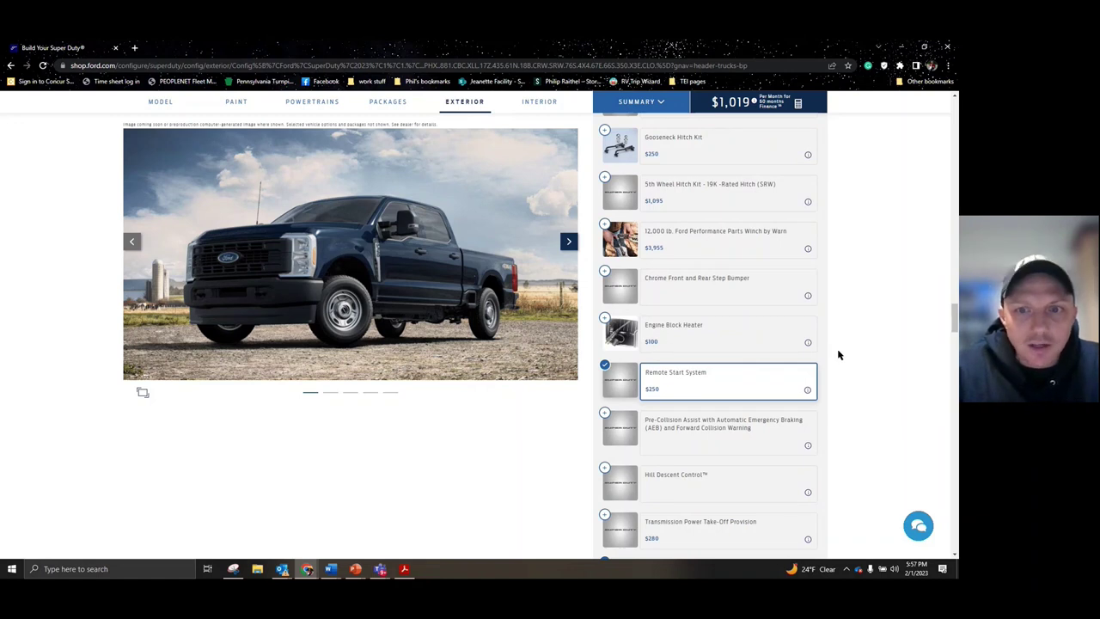
{"action": "scroll", "coordinate": [839, 355], "scroll_direction": "down", "scroll_amount": 3}
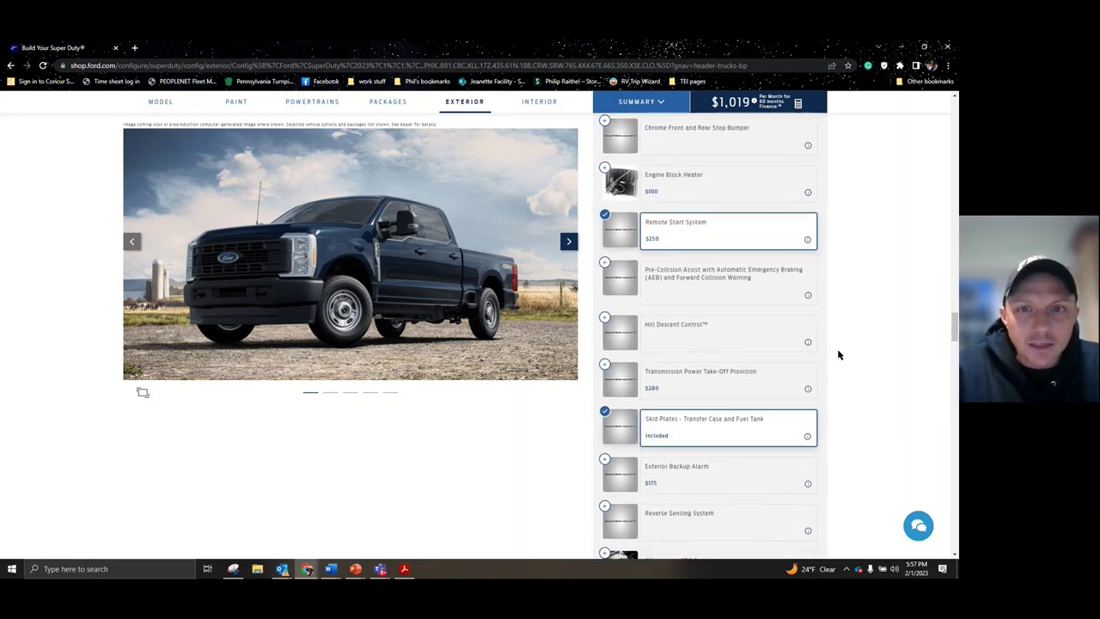
{"action": "scroll", "coordinate": [839, 354], "scroll_direction": "down", "scroll_amount": 1}
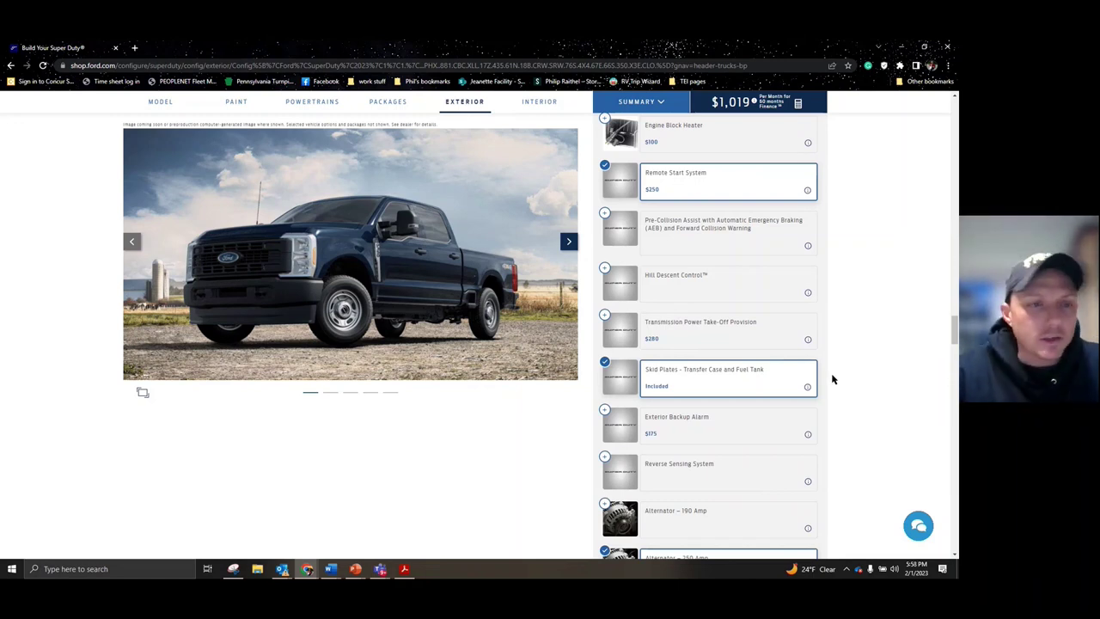
{"action": "scroll", "coordinate": [830, 387], "scroll_direction": "down", "scroll_amount": 2}
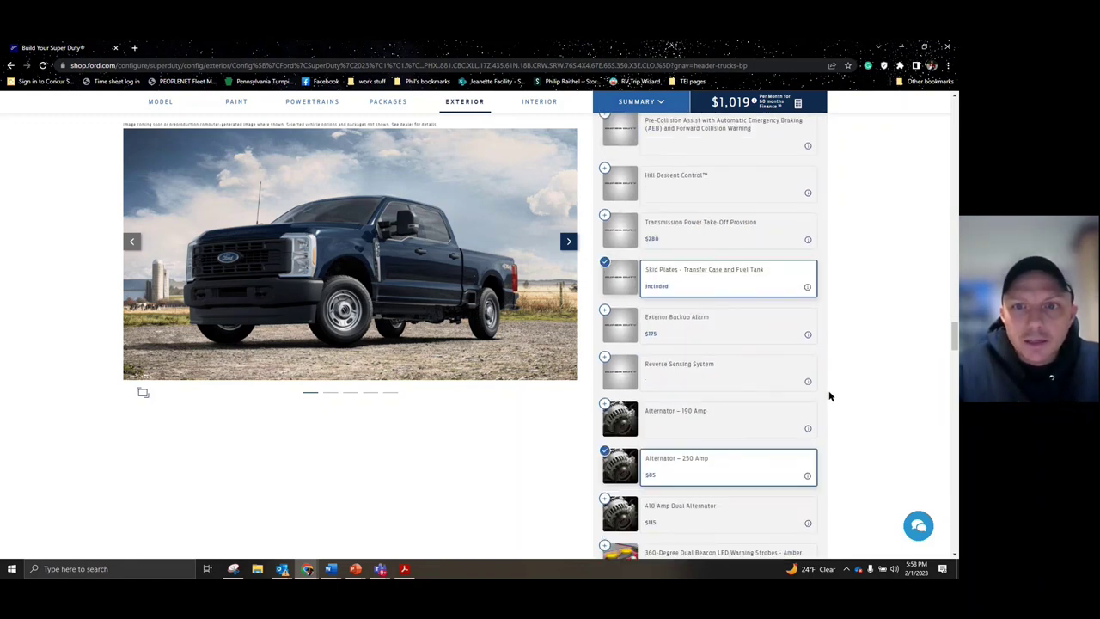
{"action": "scroll", "coordinate": [830, 387], "scroll_direction": "down", "scroll_amount": 1}
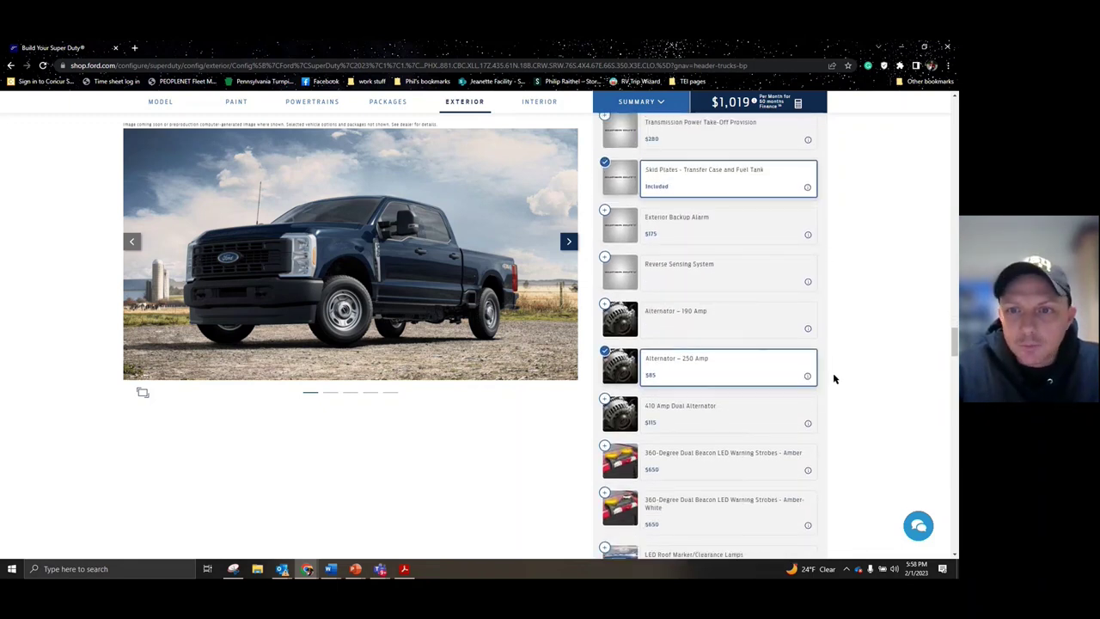
{"action": "scroll", "coordinate": [833, 377], "scroll_direction": "down", "scroll_amount": 2}
{"action": "scroll", "coordinate": [833, 375], "scroll_direction": "down", "scroll_amount": 1}
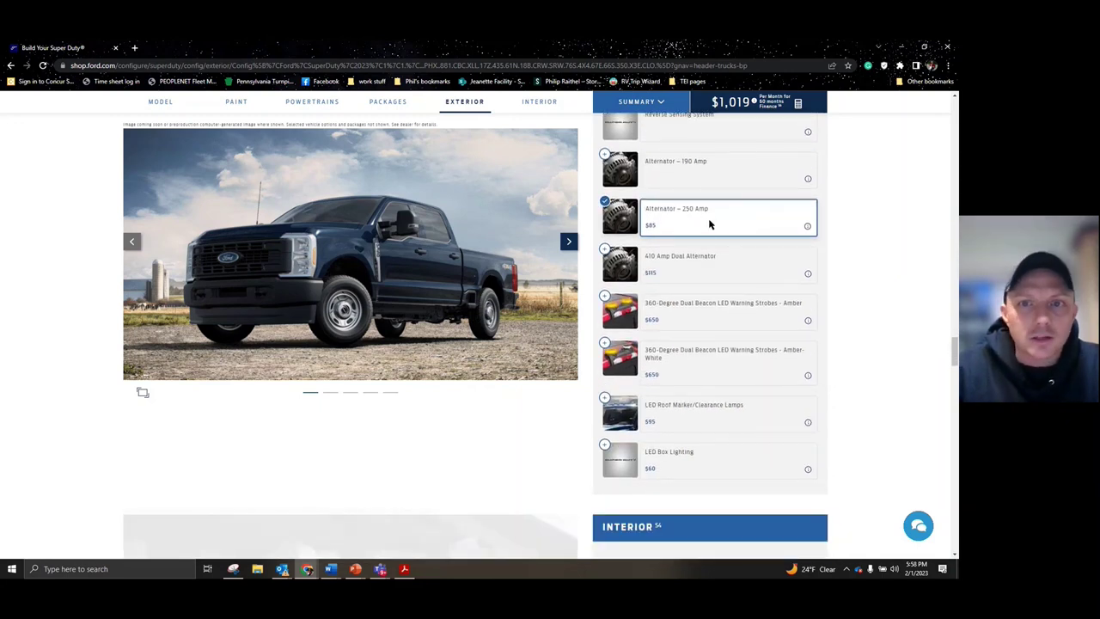
{"action": "scroll", "coordinate": [842, 256], "scroll_direction": "down", "scroll_amount": 2}
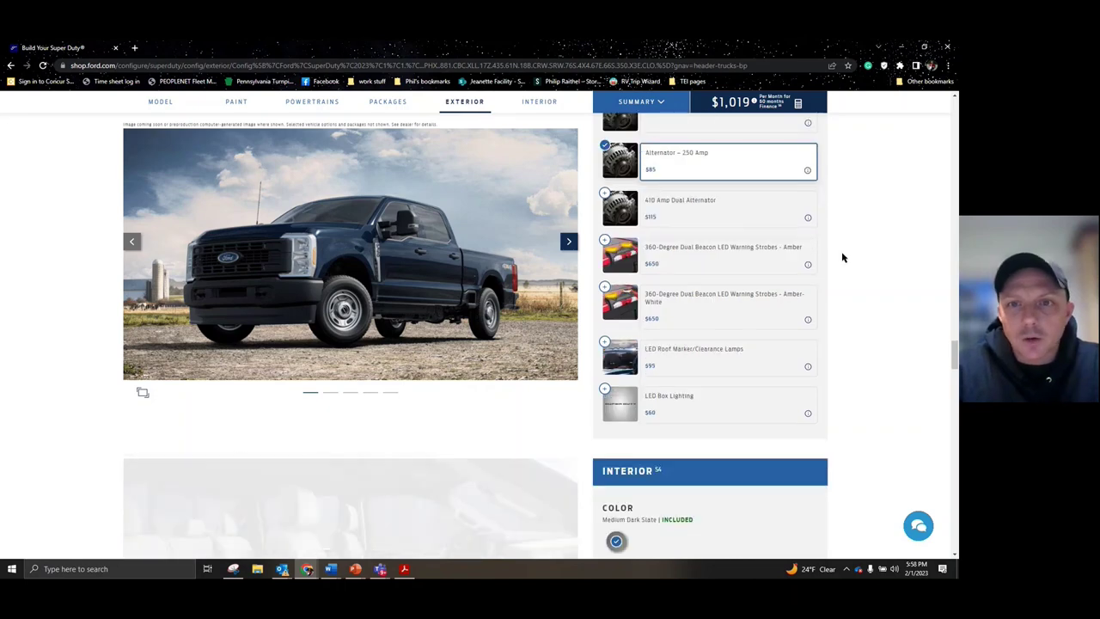
Review cloth split bench seats, Upfitter Switches and SYNC 4, continuing to the Summary heading.
{"action": "scroll", "coordinate": [842, 256], "scroll_direction": "down", "scroll_amount": 5}
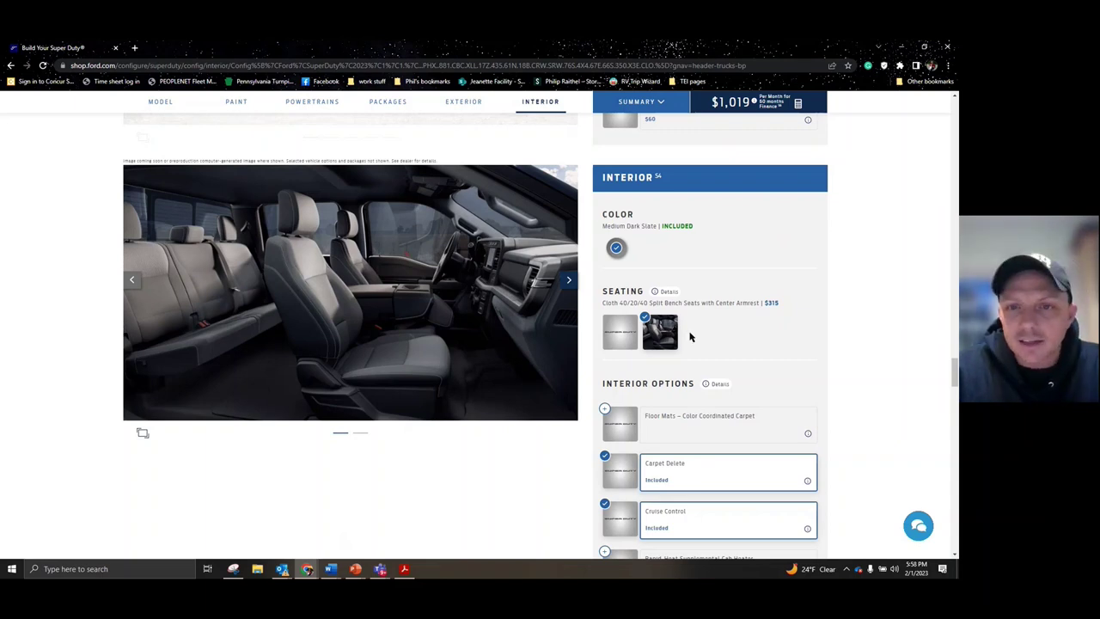
{"action": "scroll", "coordinate": [872, 339], "scroll_direction": "down", "scroll_amount": 1}
{"action": "scroll", "coordinate": [872, 339], "scroll_direction": "down", "scroll_amount": 5}
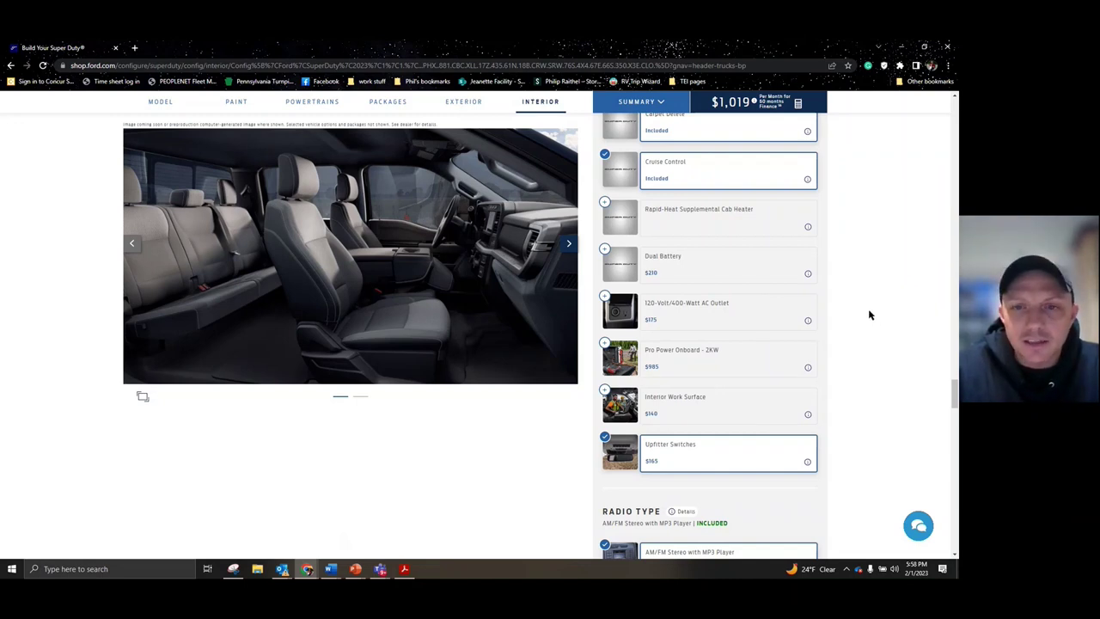
{"action": "scroll", "coordinate": [869, 315], "scroll_direction": "up", "scroll_amount": 2}
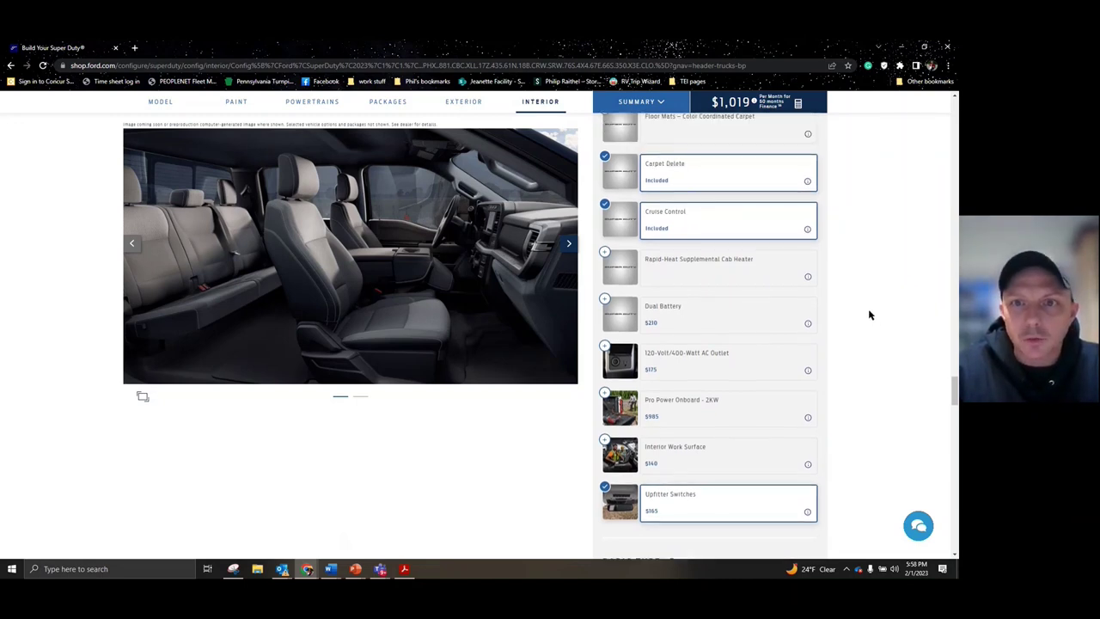
{"action": "scroll", "coordinate": [850, 281], "scroll_direction": "down", "scroll_amount": 3}
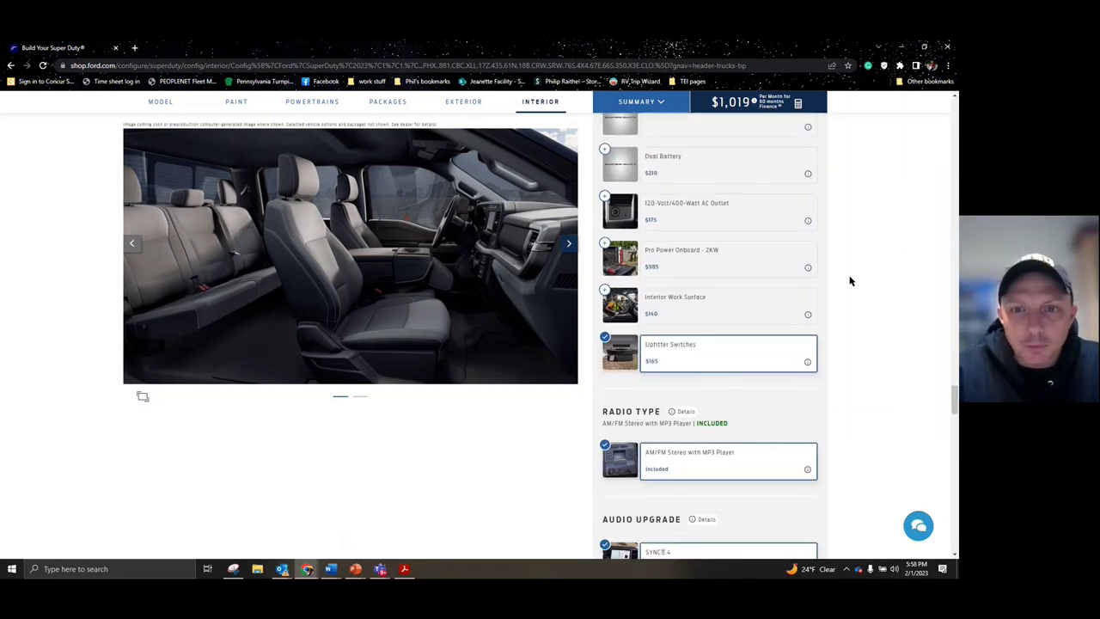
{"action": "scroll", "coordinate": [850, 281], "scroll_direction": "down", "scroll_amount": 1}
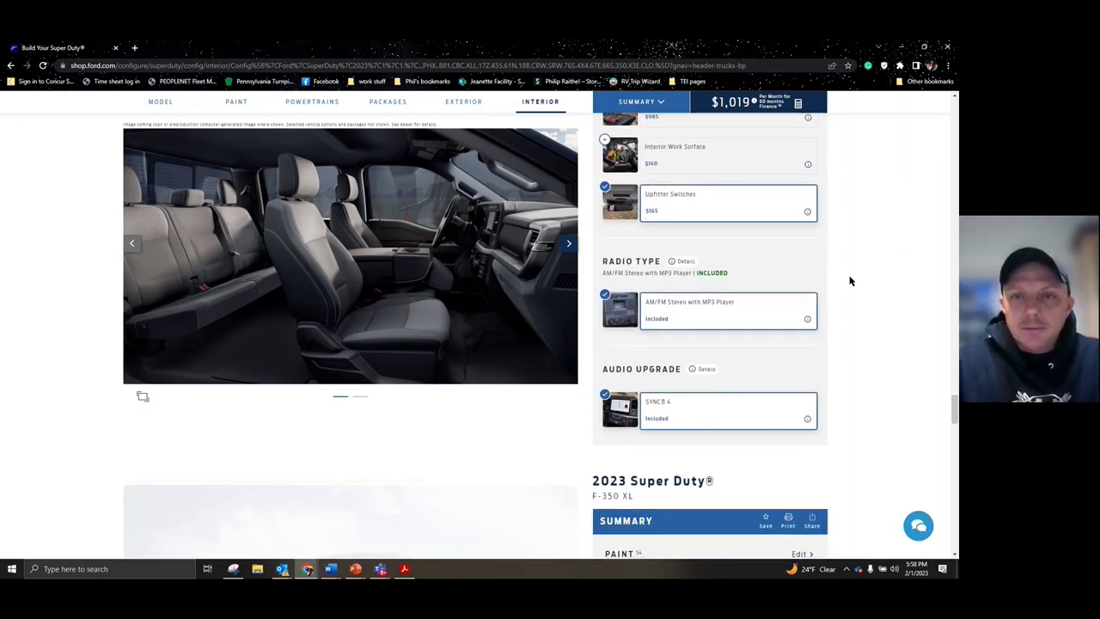
Scroll to the F-350 XL summary showing Antimatter Blue Metallic and the $57,155 estimated net price.
{"action": "scroll", "coordinate": [850, 281], "scroll_direction": "down", "scroll_amount": 1}
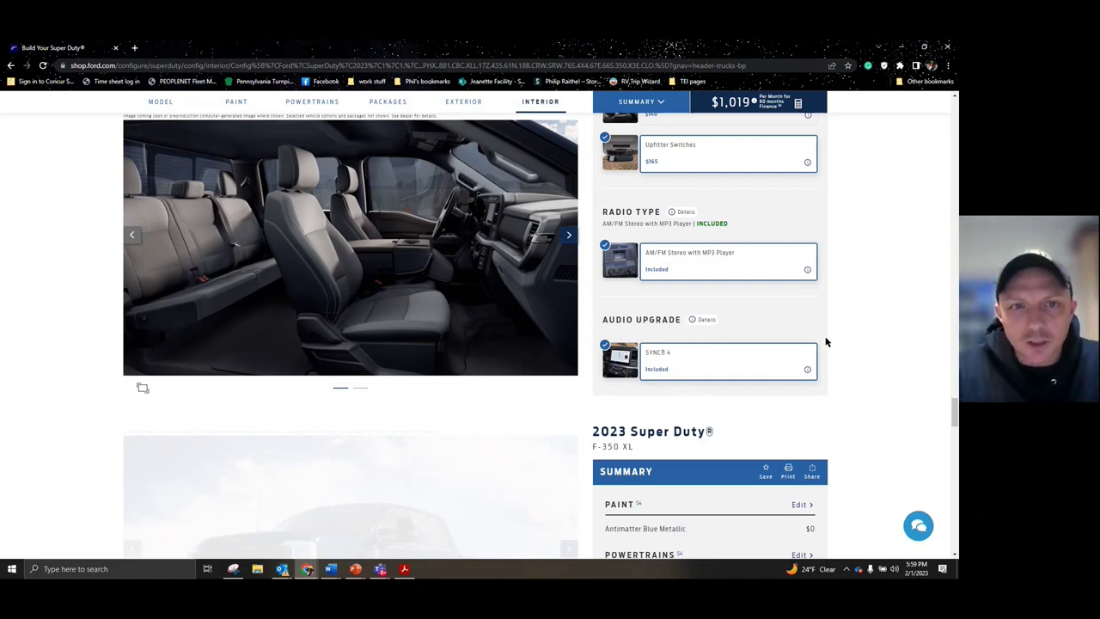
{"action": "scroll", "coordinate": [825, 342], "scroll_direction": "down", "scroll_amount": 3}
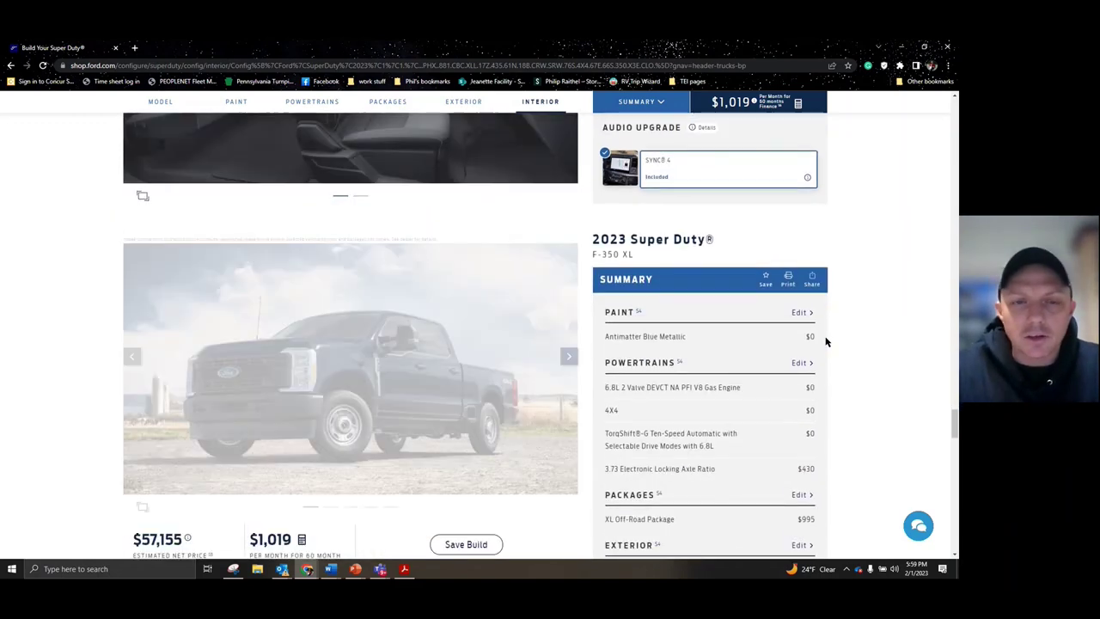
Scroll through the full option list and Pricing Summary down to the page footer.
{"action": "scroll", "coordinate": [875, 343], "scroll_direction": "down", "scroll_amount": 2}
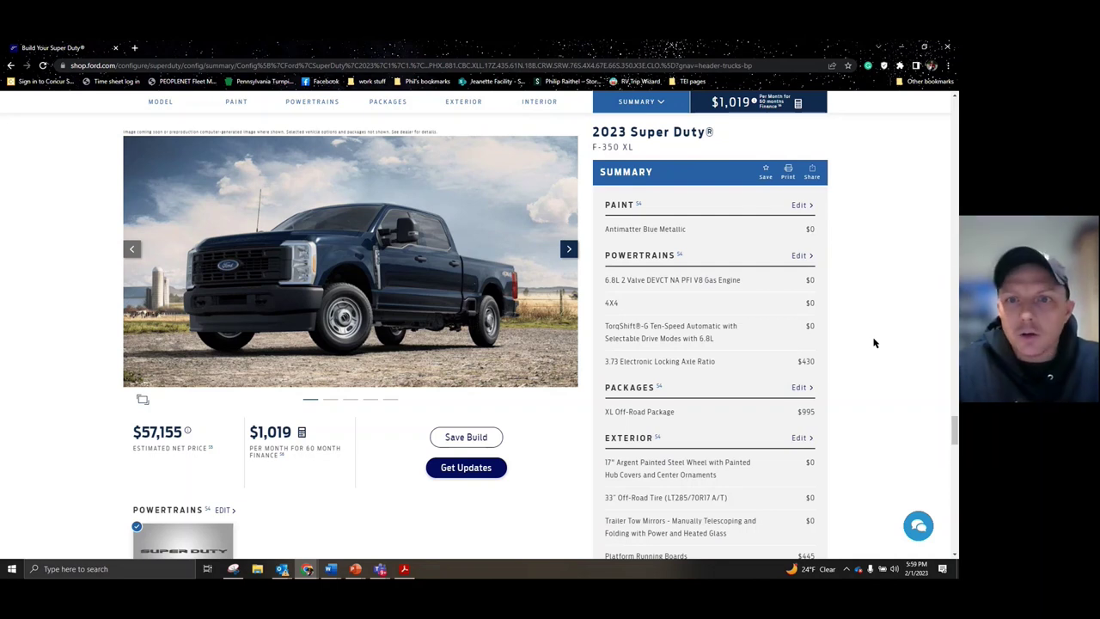
{"action": "scroll", "coordinate": [875, 343], "scroll_direction": "down", "scroll_amount": 1}
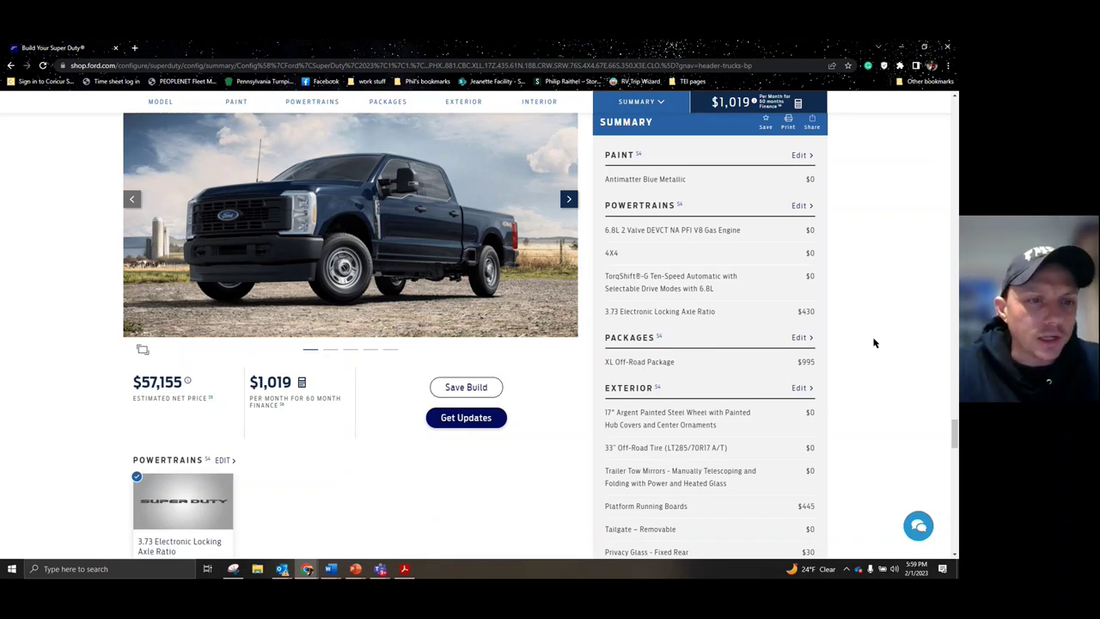
{"action": "scroll", "coordinate": [873, 342], "scroll_direction": "down", "scroll_amount": 5}
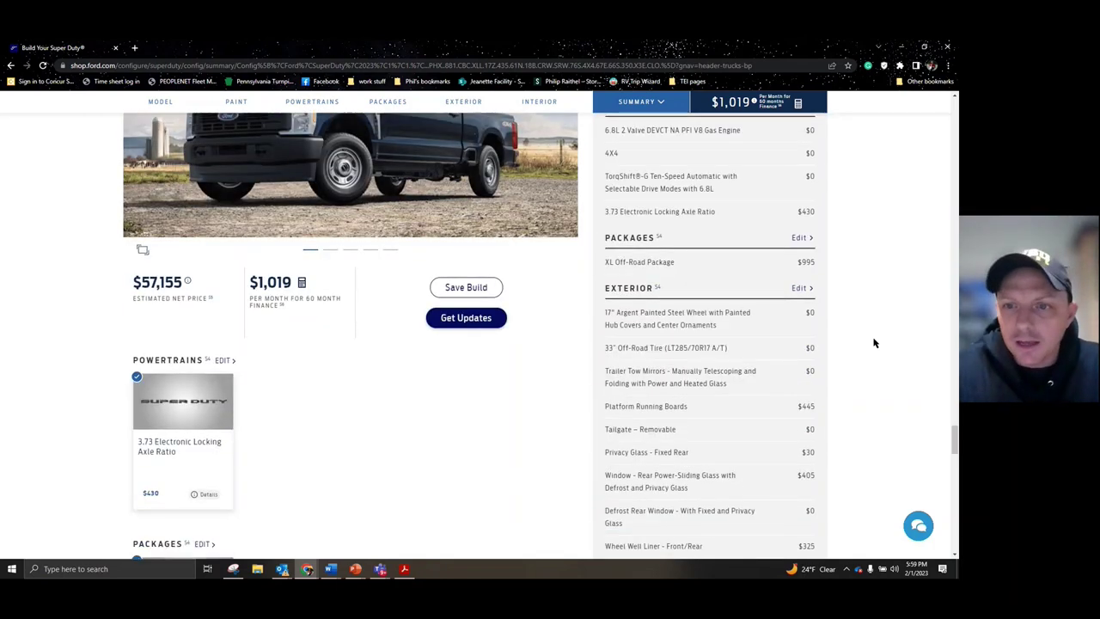
{"action": "scroll", "coordinate": [873, 343], "scroll_direction": "down", "scroll_amount": 4}
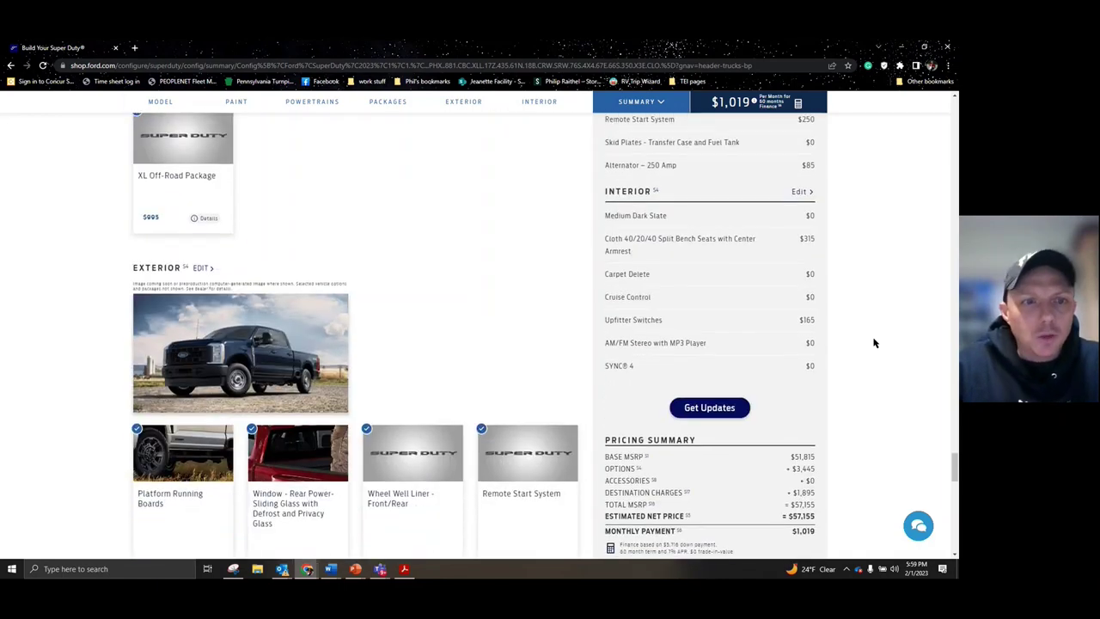
{"action": "scroll", "coordinate": [874, 343], "scroll_direction": "down", "scroll_amount": 4}
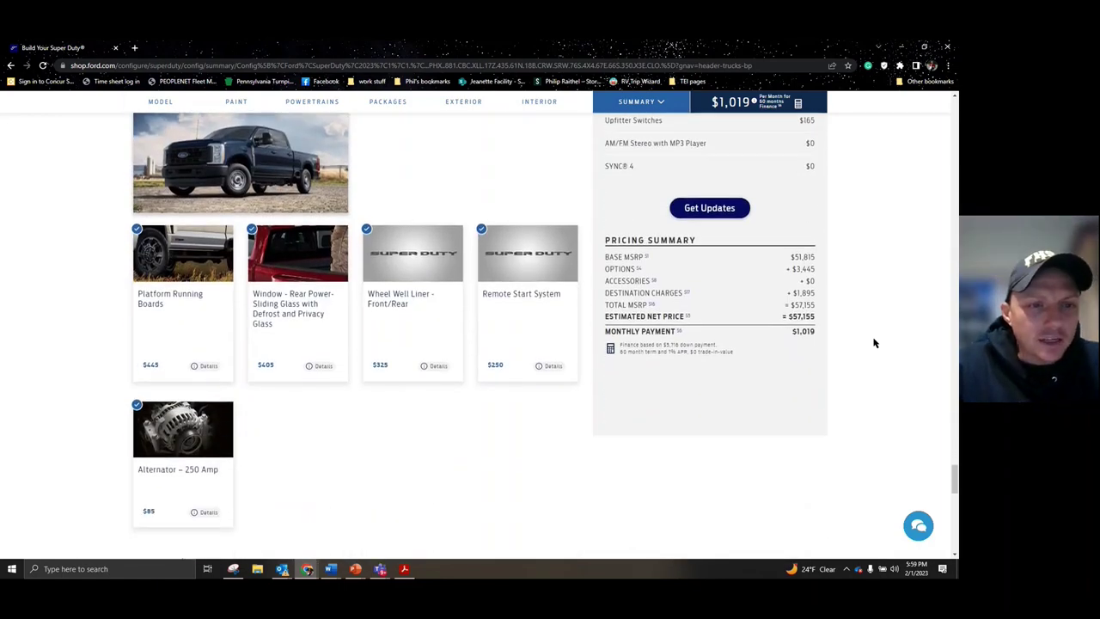
{"action": "scroll", "coordinate": [874, 343], "scroll_direction": "down", "scroll_amount": 8}
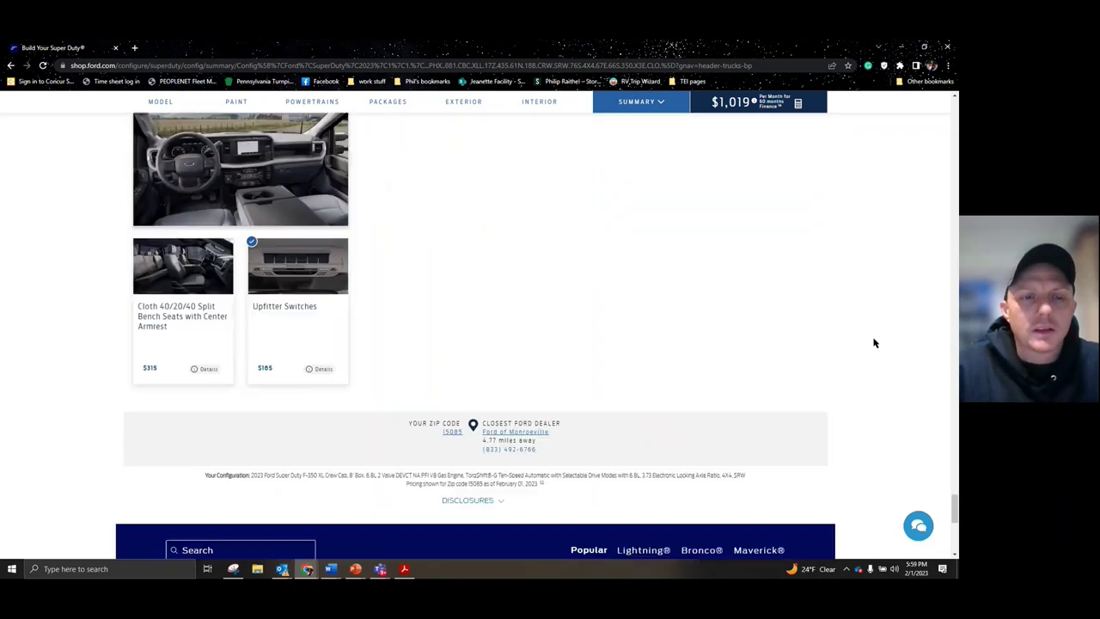
{"action": "scroll", "coordinate": [874, 343], "scroll_direction": "down", "scroll_amount": 3}
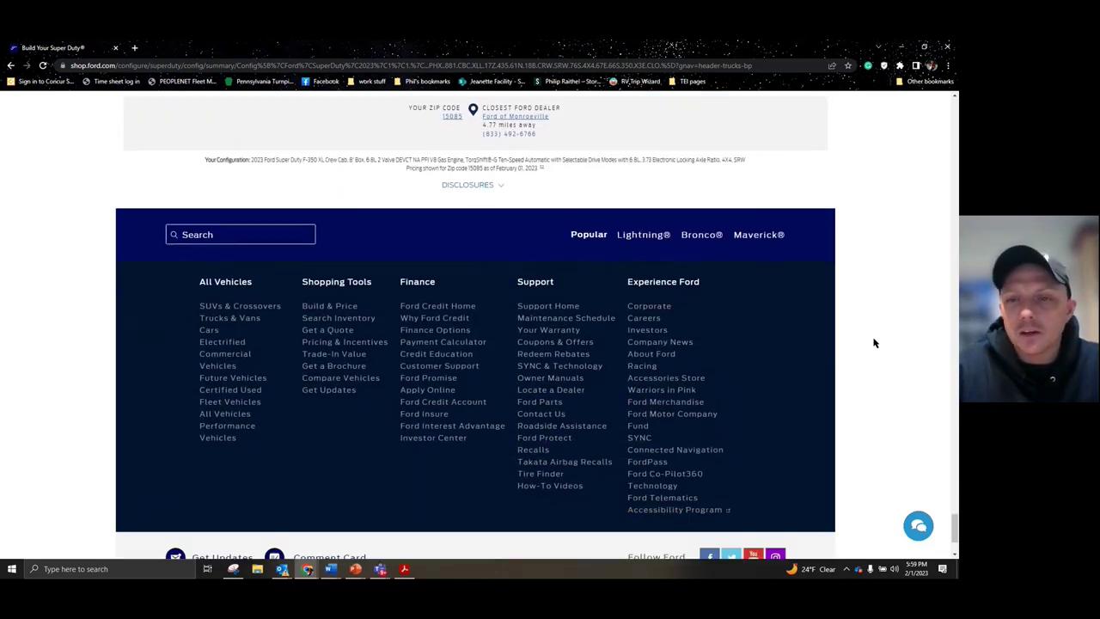
Scroll back up to the Interior Options with Medium Dark Slate and Carpet Delete.
{"action": "scroll", "coordinate": [874, 343], "scroll_direction": "up", "scroll_amount": 20}
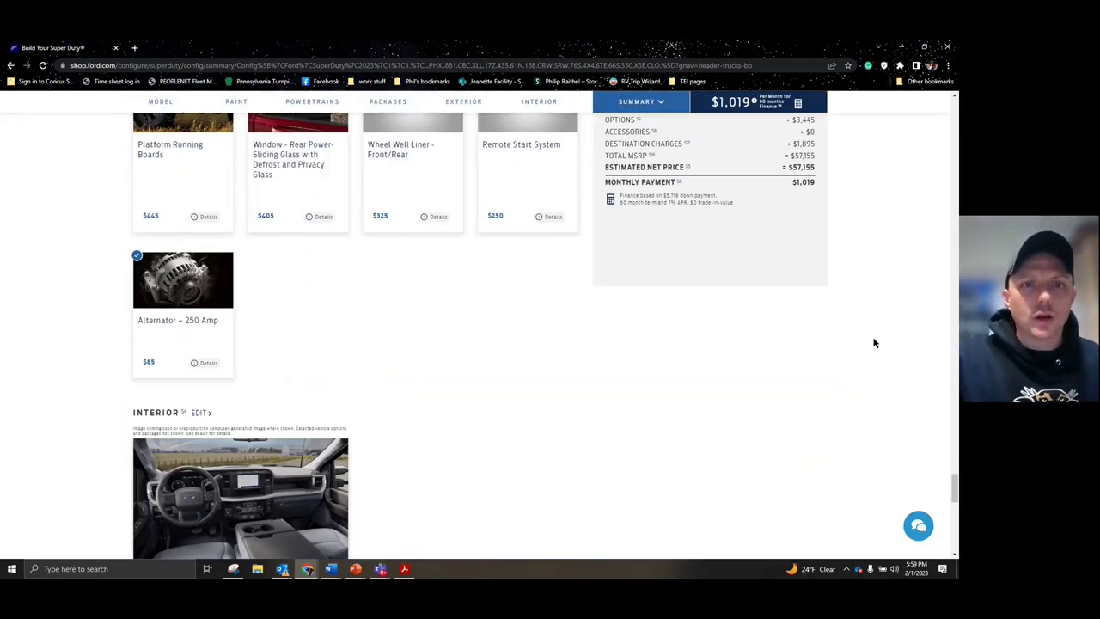
{"action": "scroll", "coordinate": [874, 343], "scroll_direction": "up", "scroll_amount": 10}
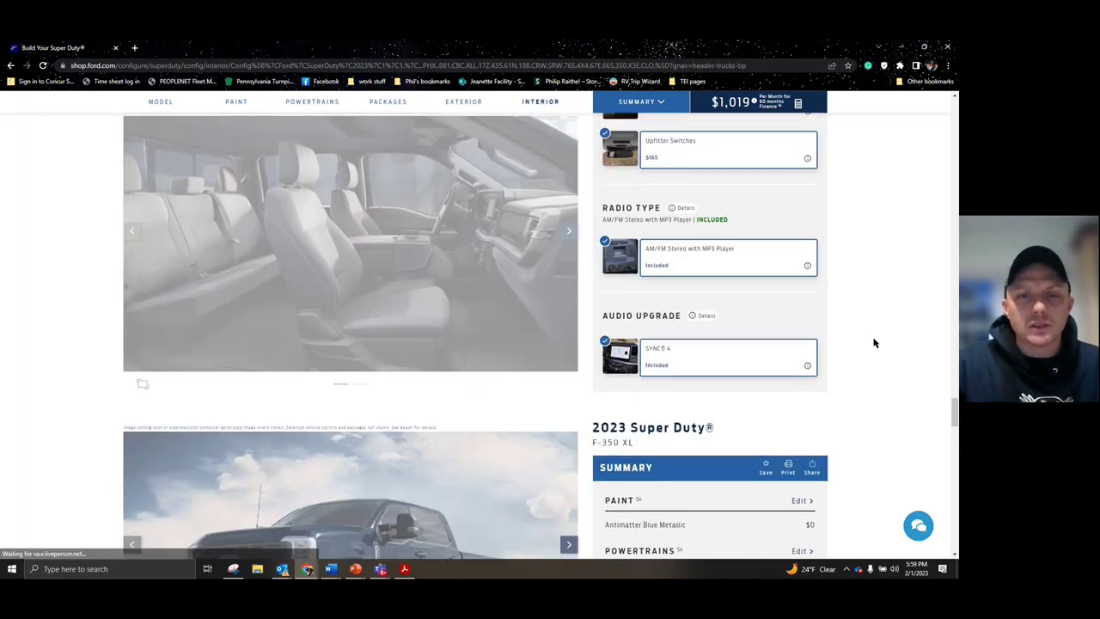
{"action": "scroll", "coordinate": [874, 343], "scroll_direction": "up", "scroll_amount": 2}
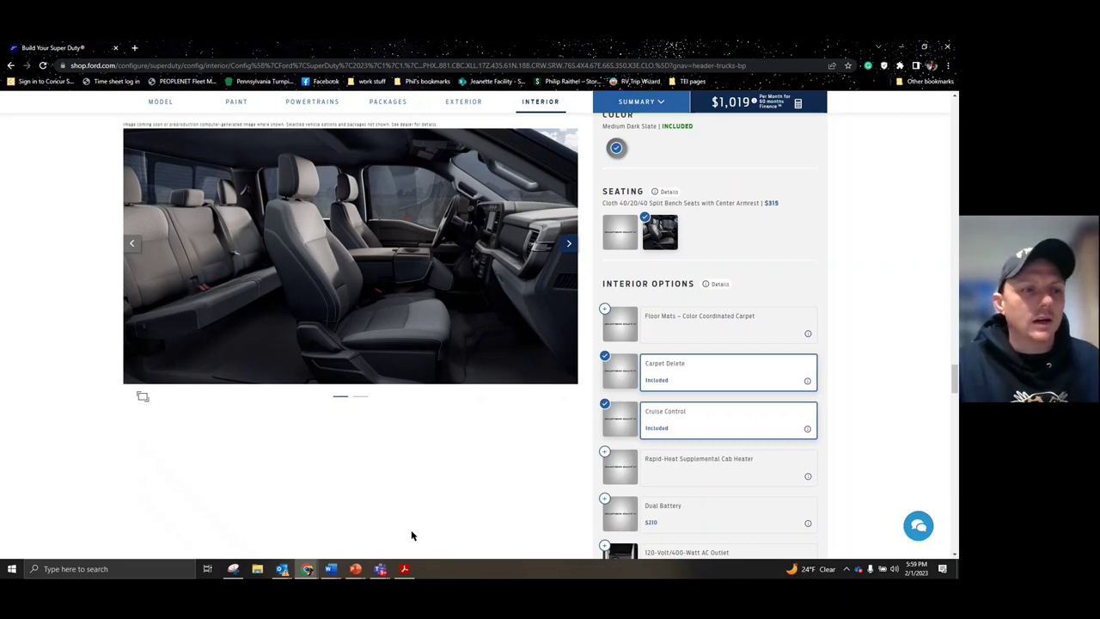
Switch back to the Teams video meeting window showing the presenter's feed.
{"action": "left_click", "coordinate": [379, 568]}
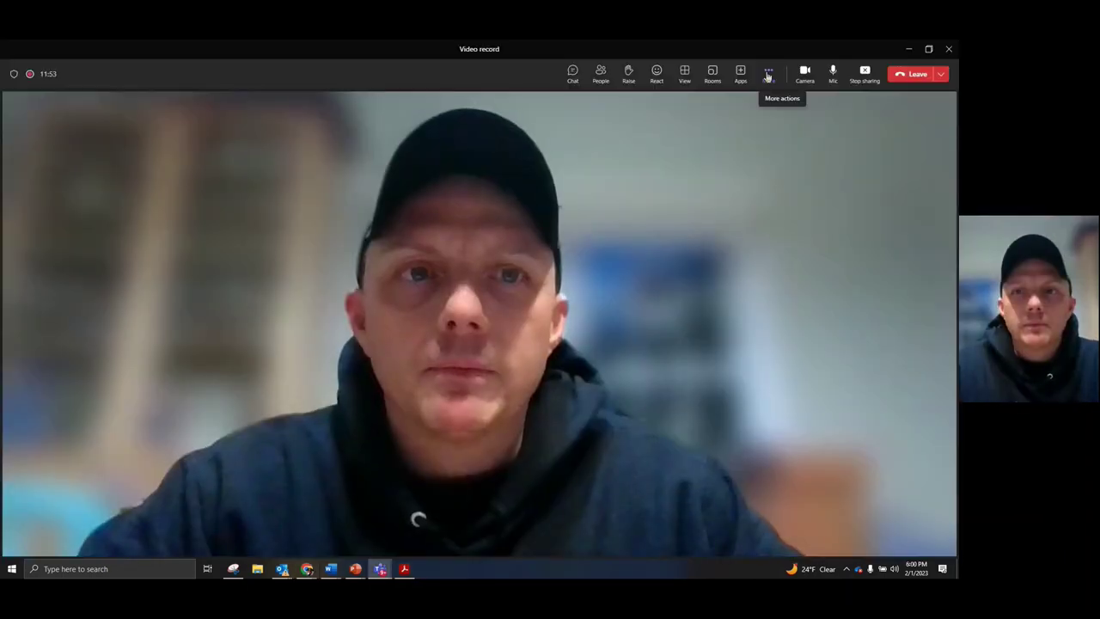